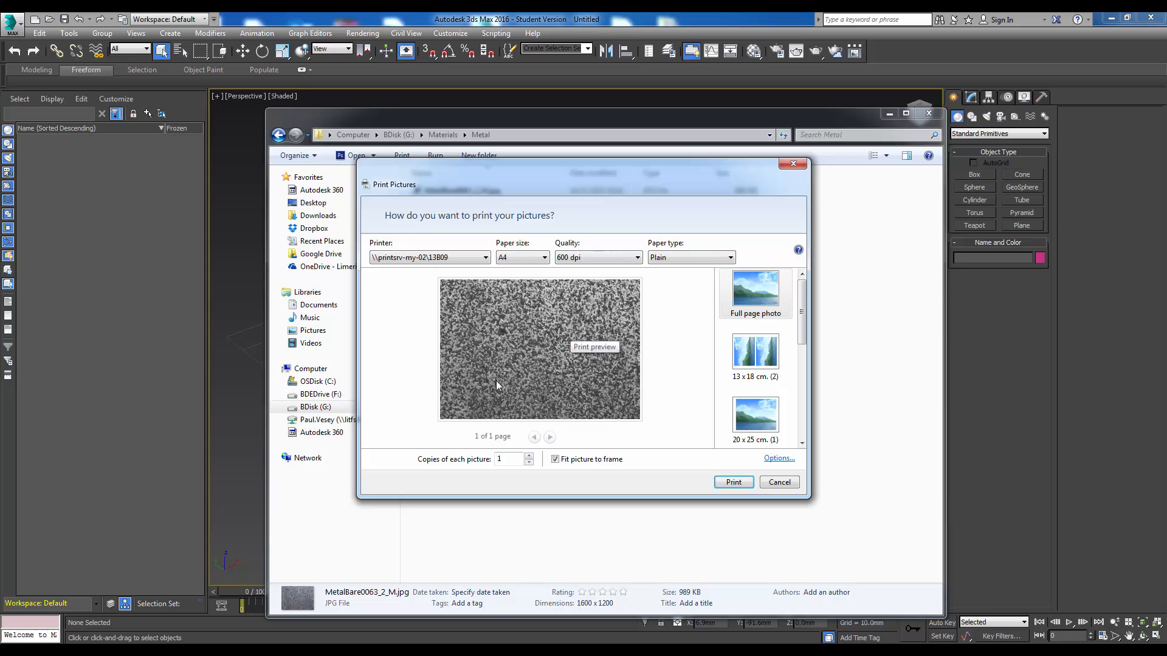
# Step: Close the print dialog and preview MetalBare0063_2_M.jpg in Windows Photo Viewer
pyautogui.click(779, 482)
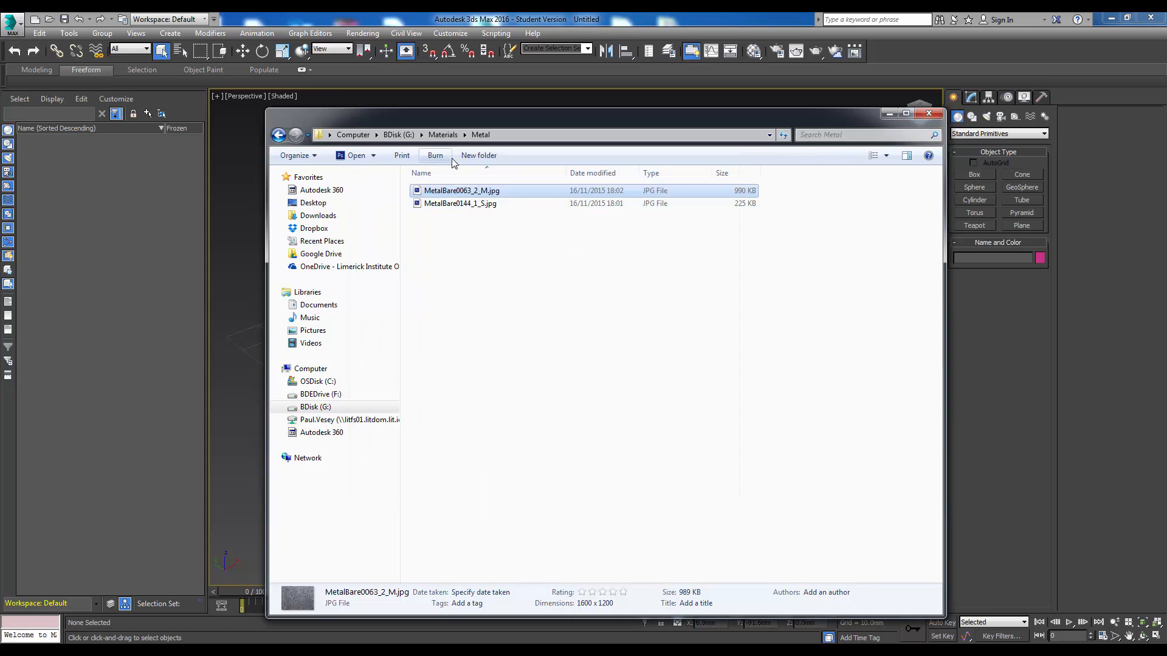
pyautogui.rightClick(465, 192)
pyautogui.click(497, 263)
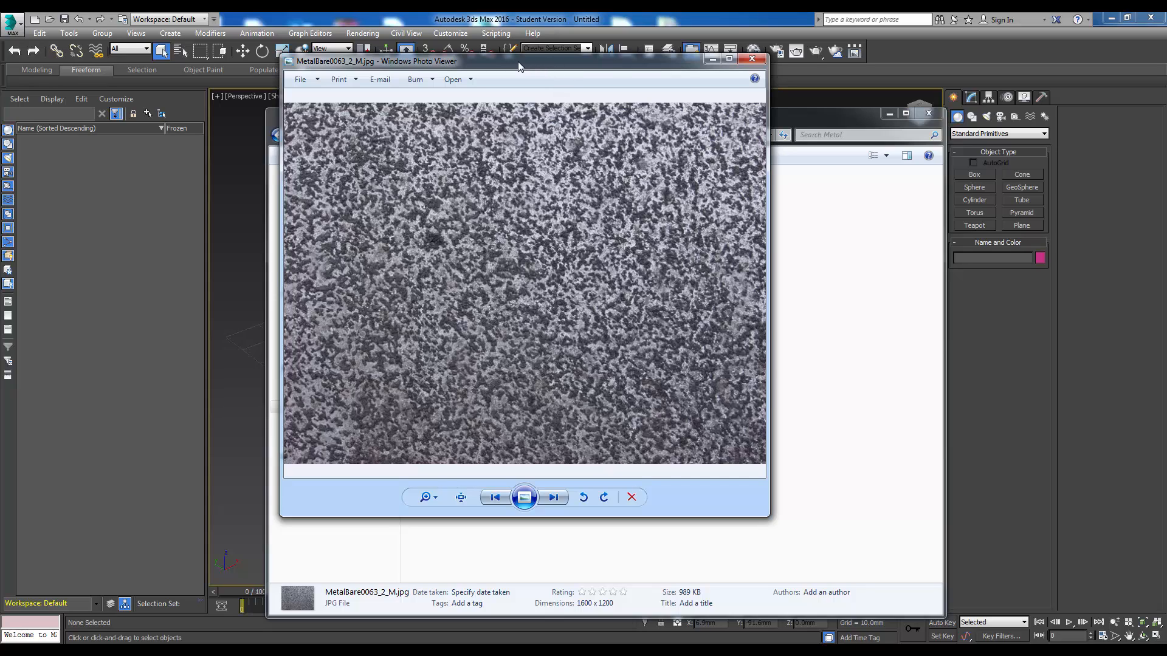
pyautogui.moveTo(523, 65); pyautogui.dragTo(599, 75)
# Step: Switch to GIMP and open MetalBare0063_2_M.jpg from the Metal materials folder
pyautogui.moveTo(1120, 107); pyautogui.dragTo(1166, 103)
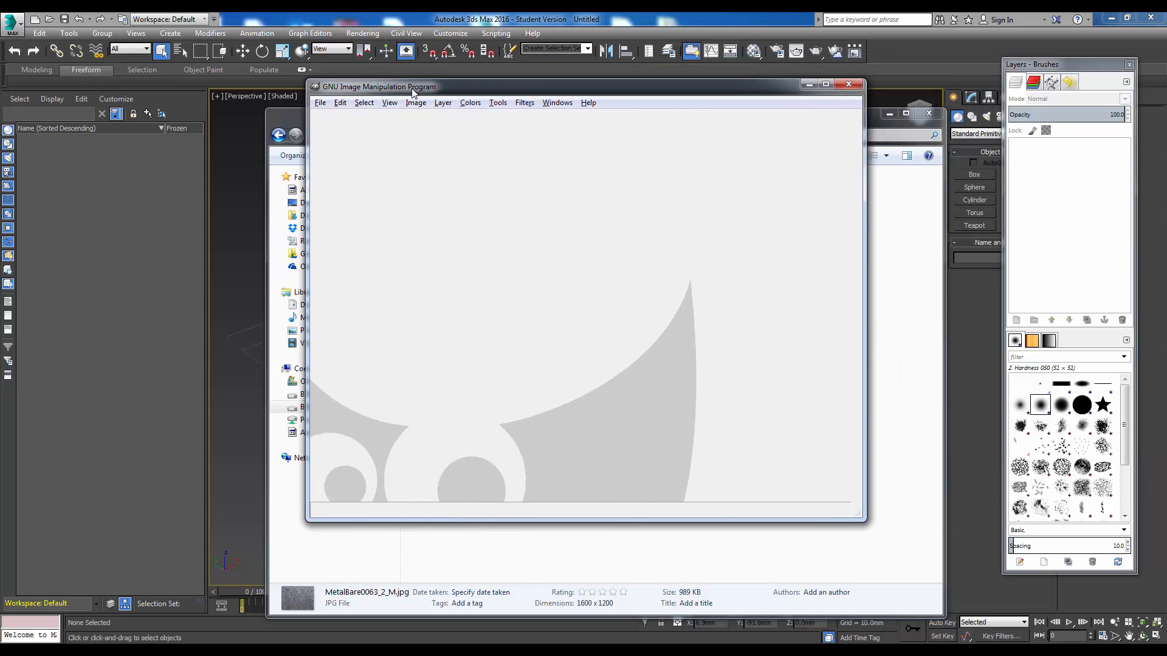
pyautogui.click(337, 103)
pyautogui.moveTo(340, 107)
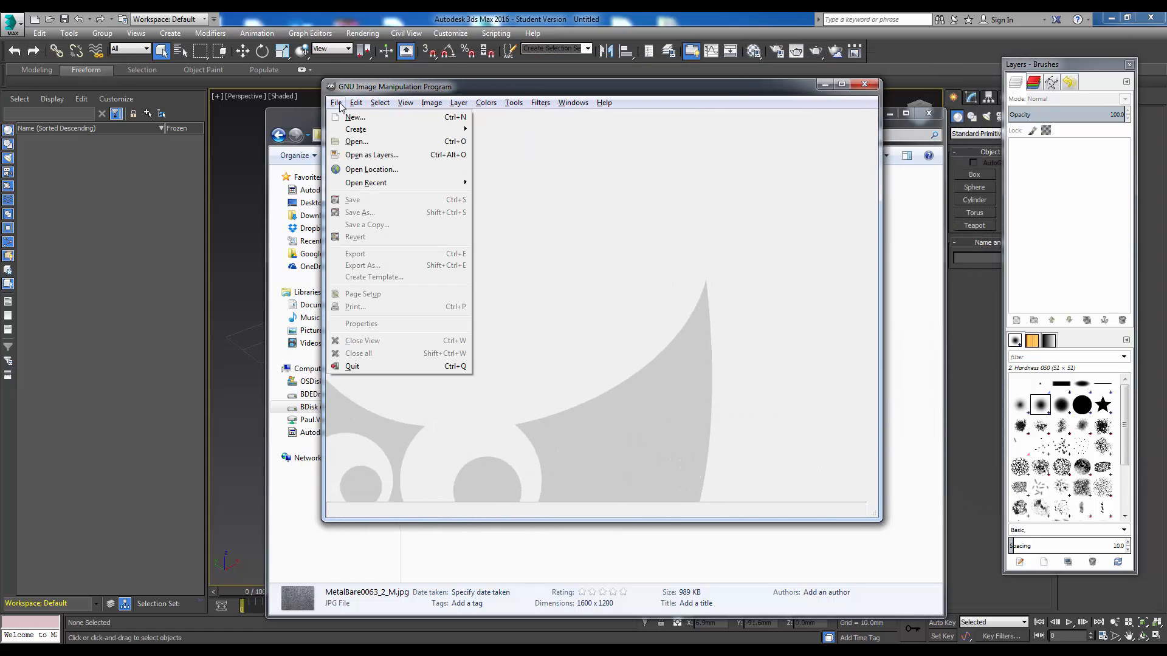
pyautogui.click(364, 141)
pyautogui.moveTo(640, 176); pyautogui.dragTo(467, 129)
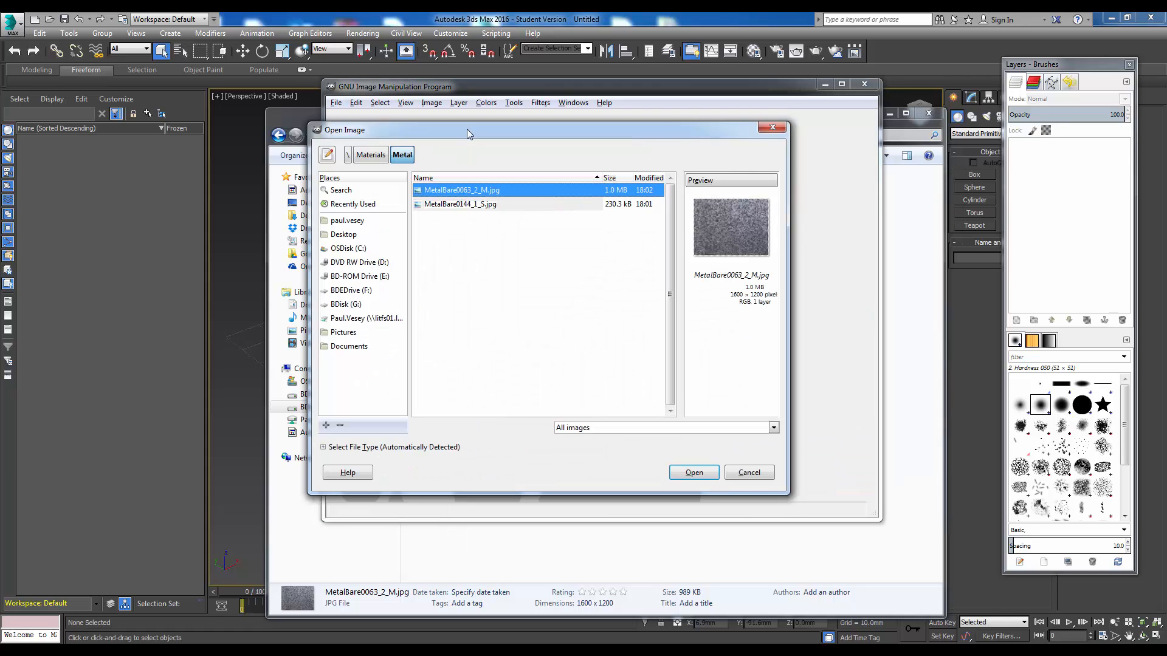
pyautogui.click(457, 204)
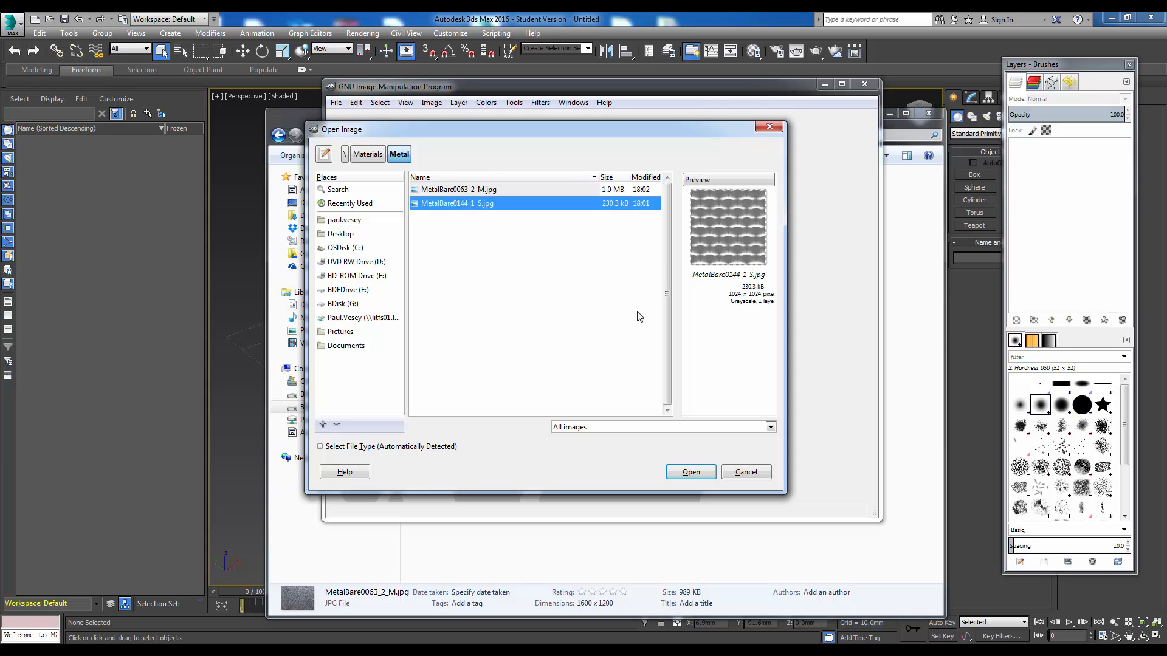
pyautogui.click(466, 190)
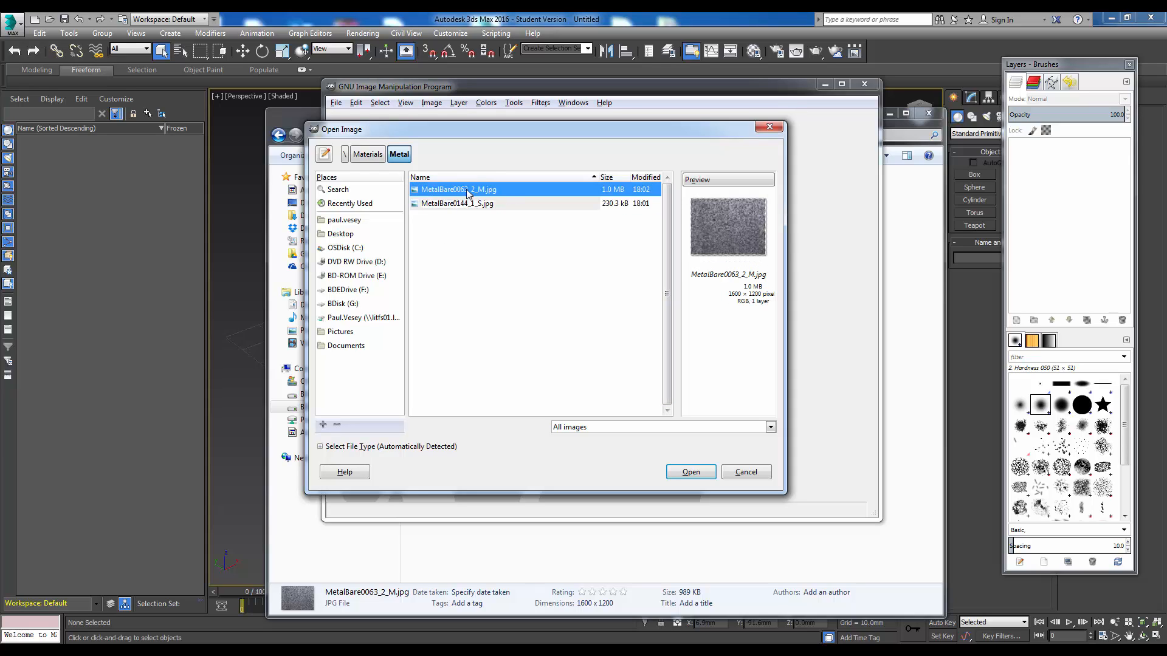
pyautogui.click(691, 472)
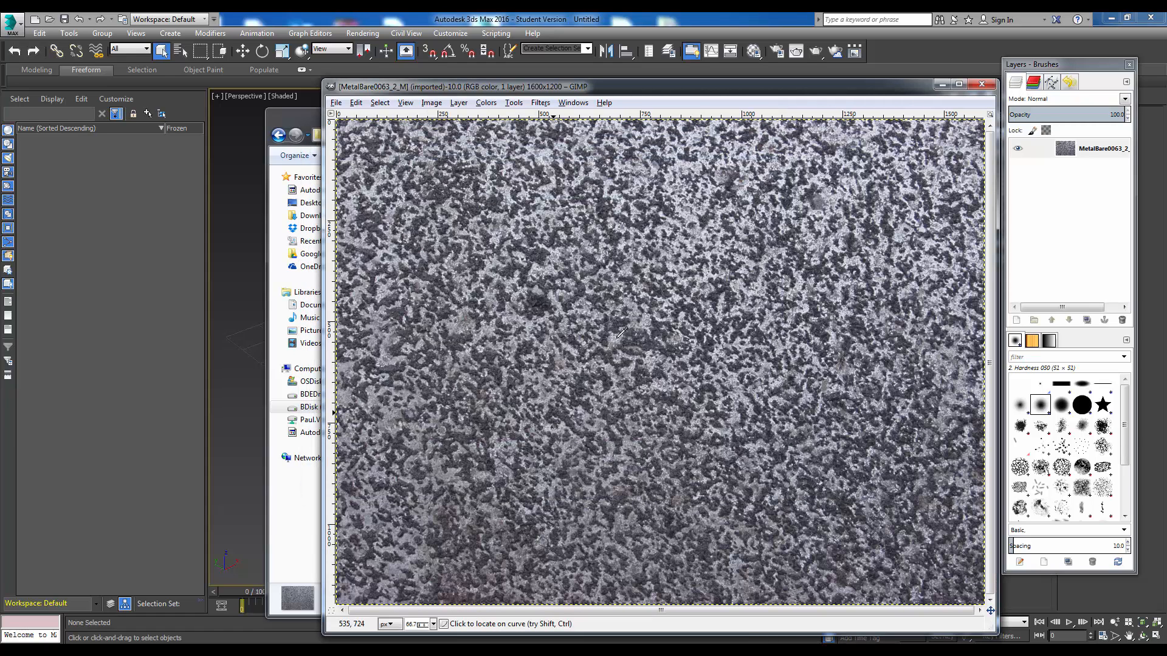
# Step: Turn the metal texture greyscale by setting its saturation to -100 with Hue-Saturation
pyautogui.moveTo(617, 89); pyautogui.dragTo(515, 53)
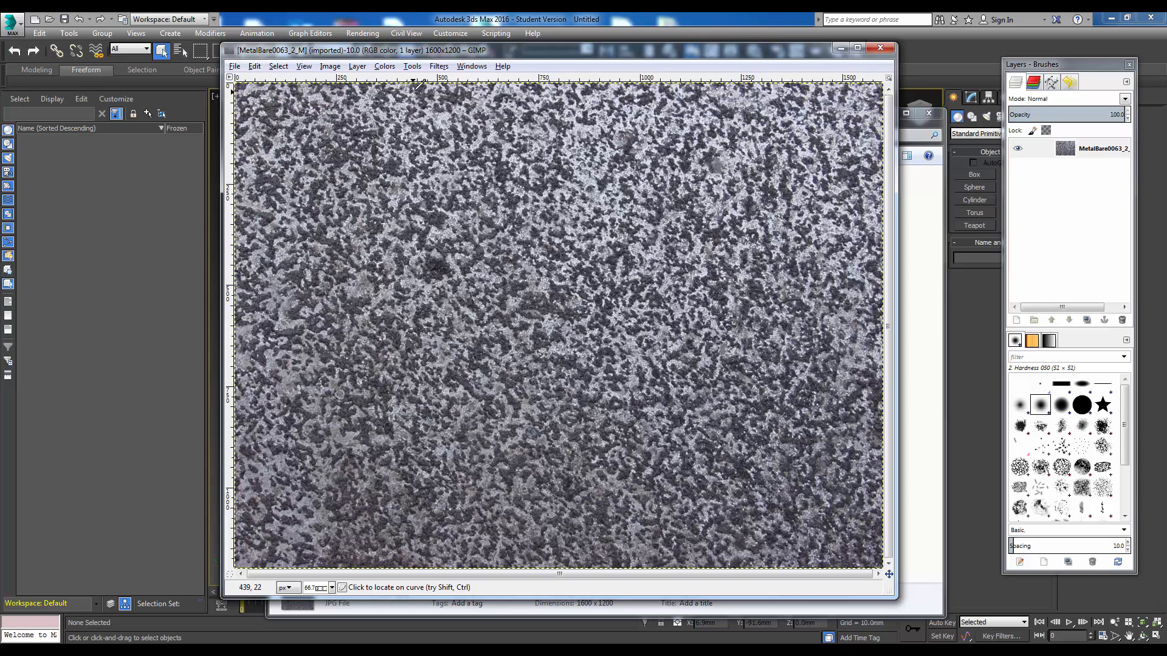
pyautogui.click(389, 67)
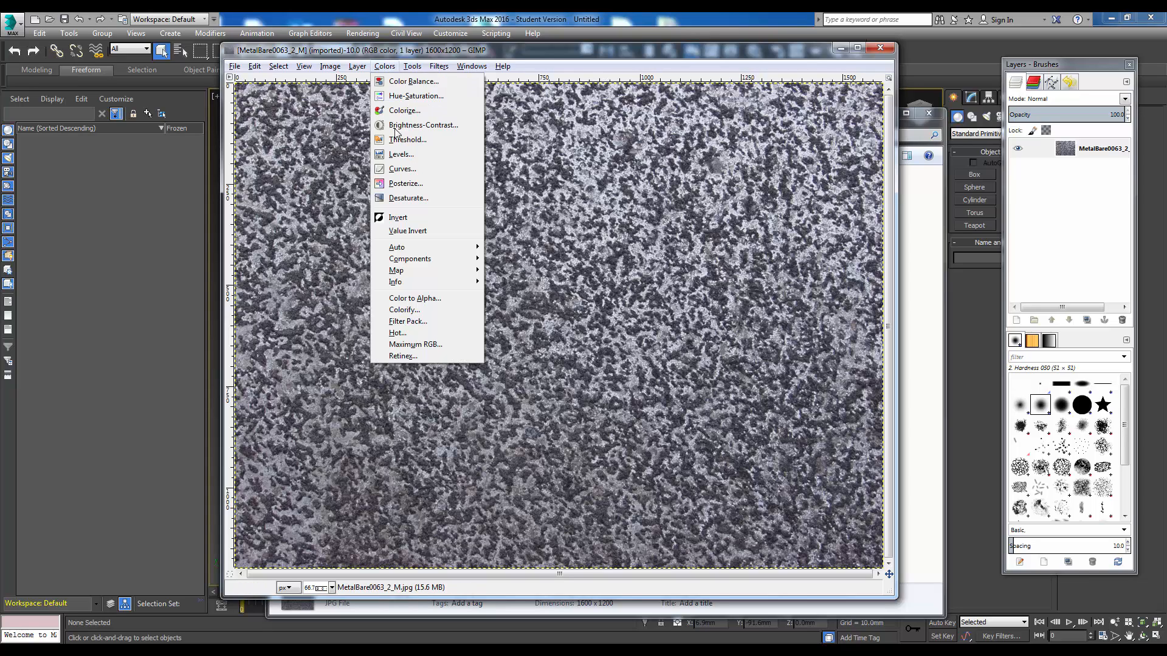
pyautogui.click(408, 96)
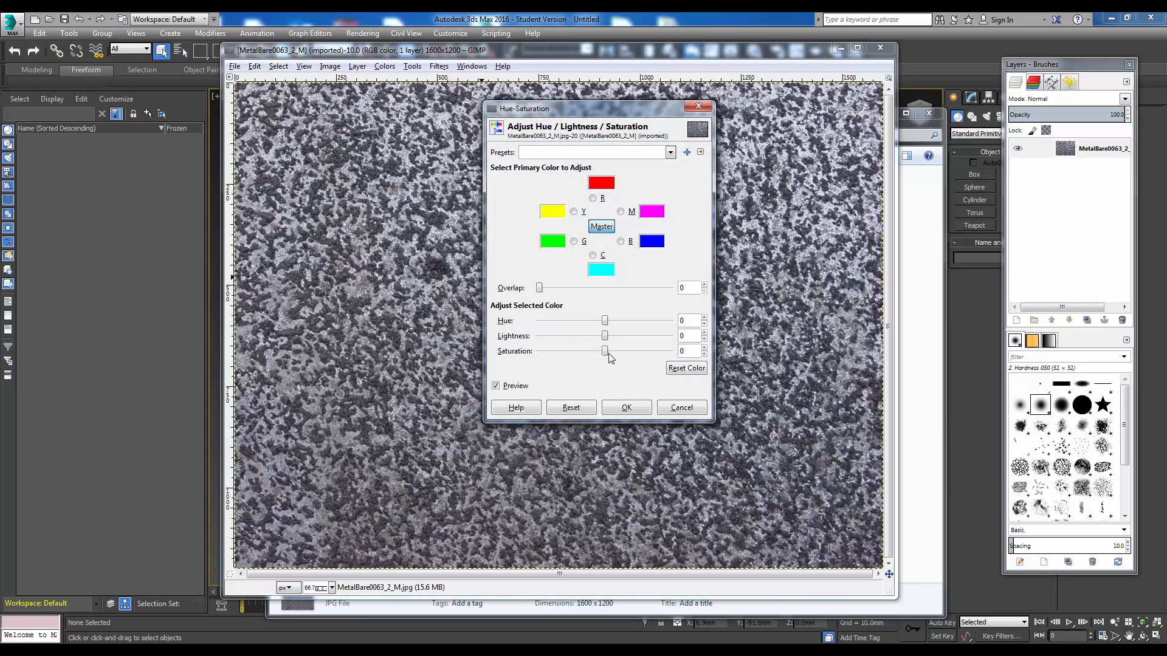
pyautogui.moveTo(605, 352); pyautogui.dragTo(502, 356)
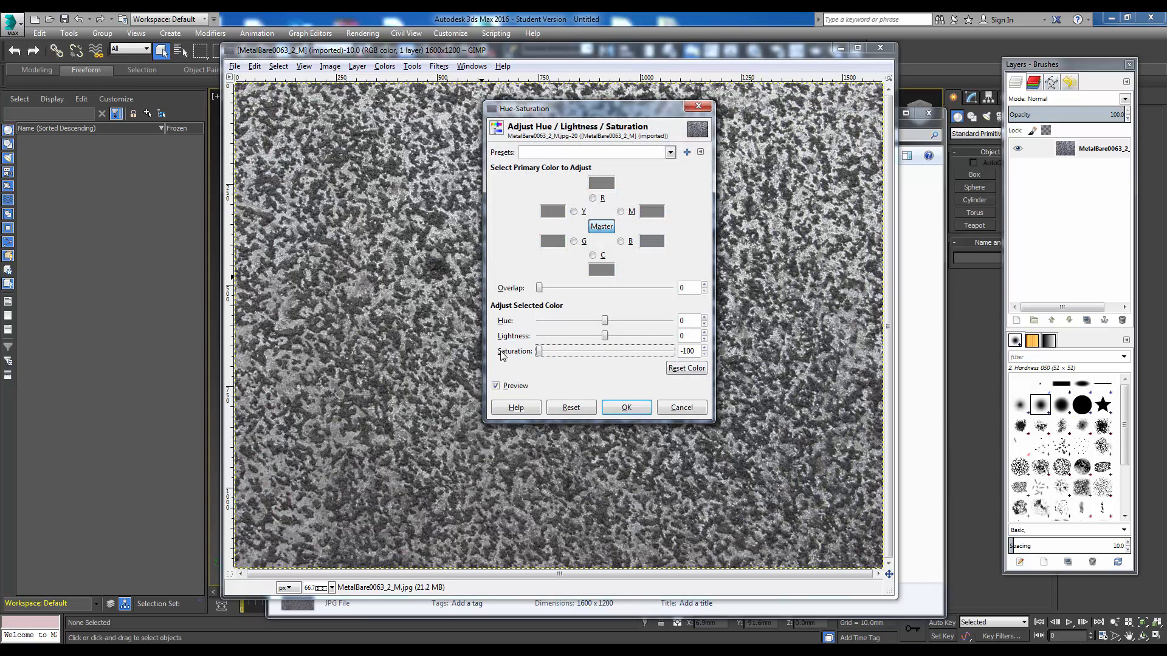
pyautogui.click(625, 408)
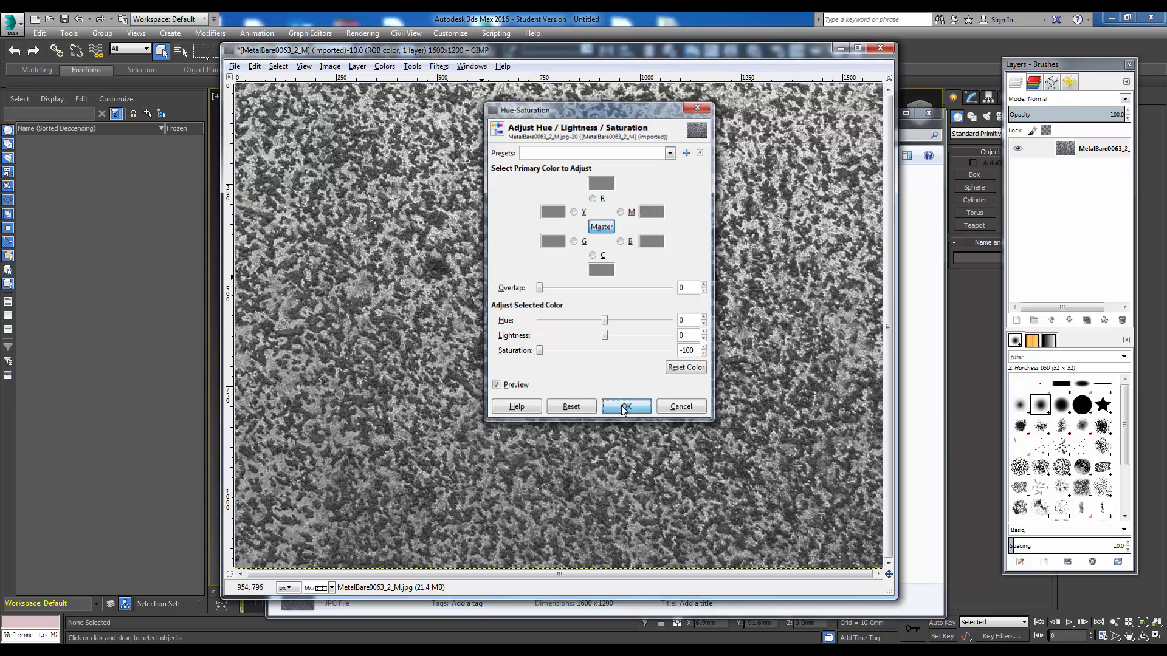
# Step: Export the greyscale texture to the Metal folder as MetalBareBump.jpg with JPEG quality 92
pyautogui.click(235, 67)
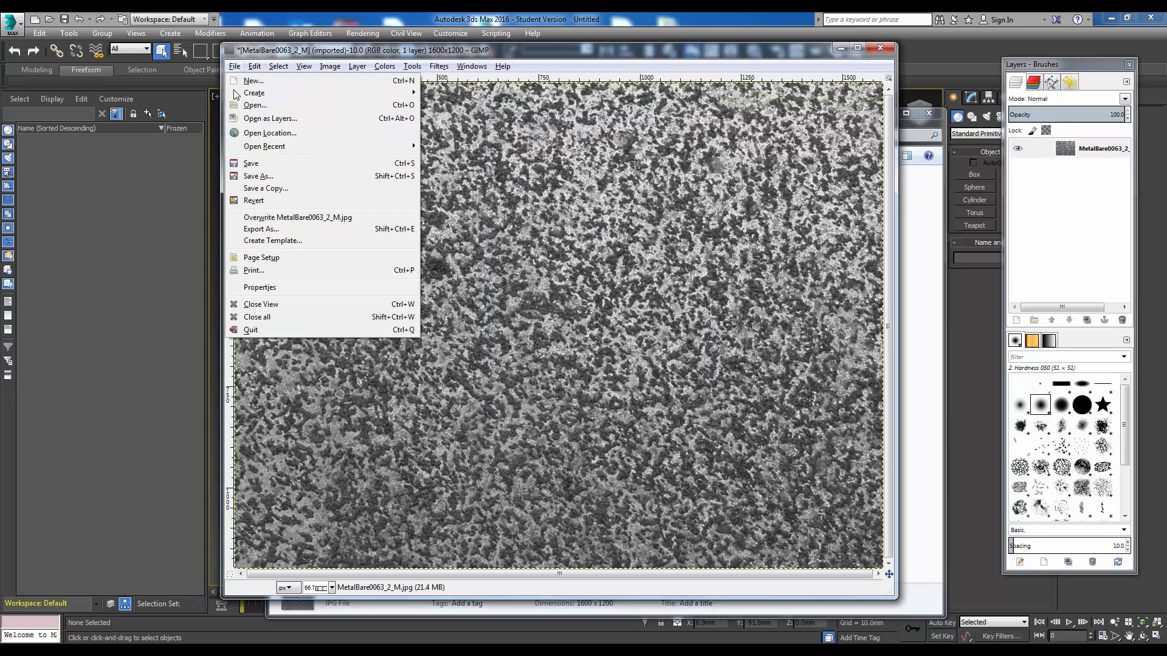
pyautogui.click(260, 230)
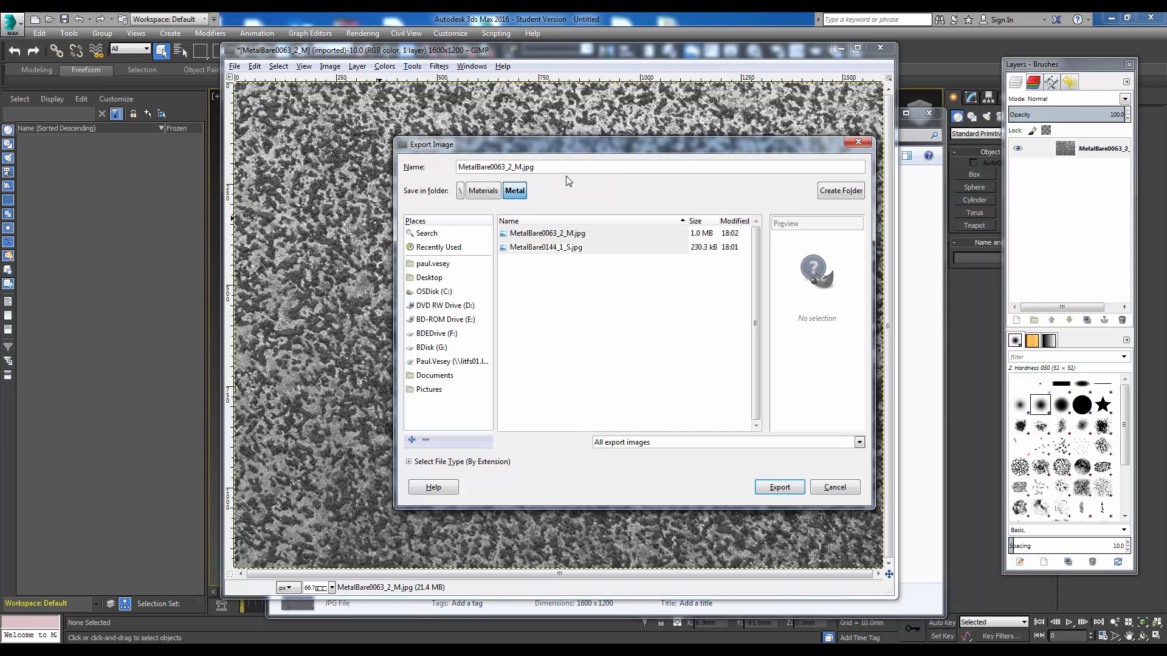
pyautogui.press('BackSpace')
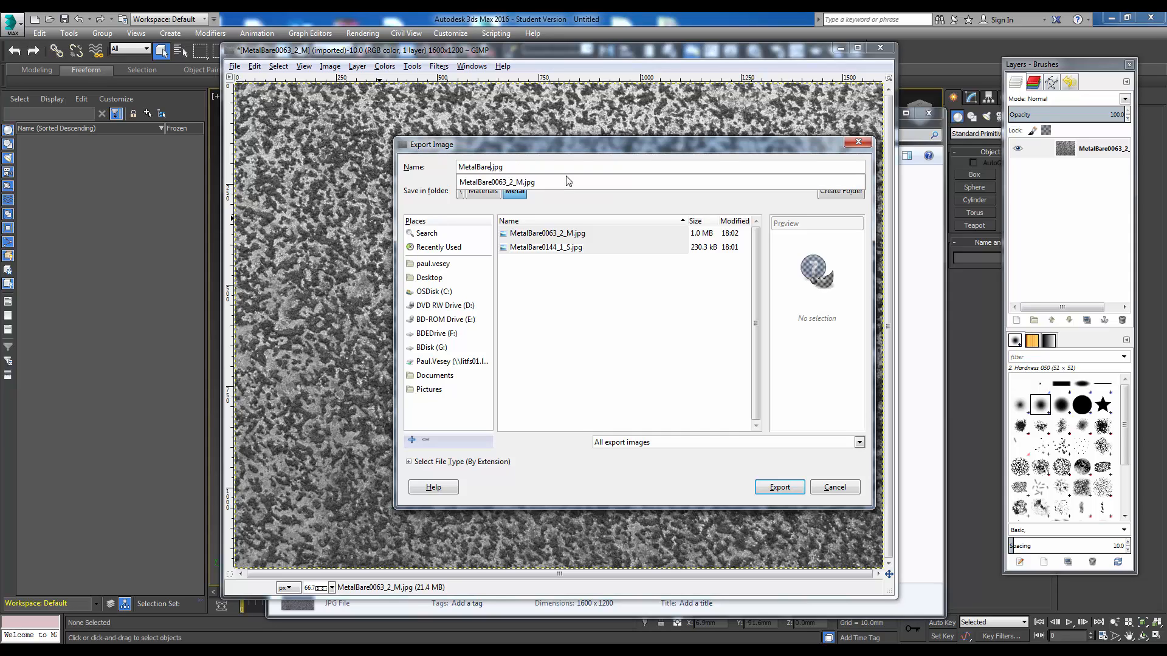
pyautogui.write('Bump')
pyautogui.press('End')
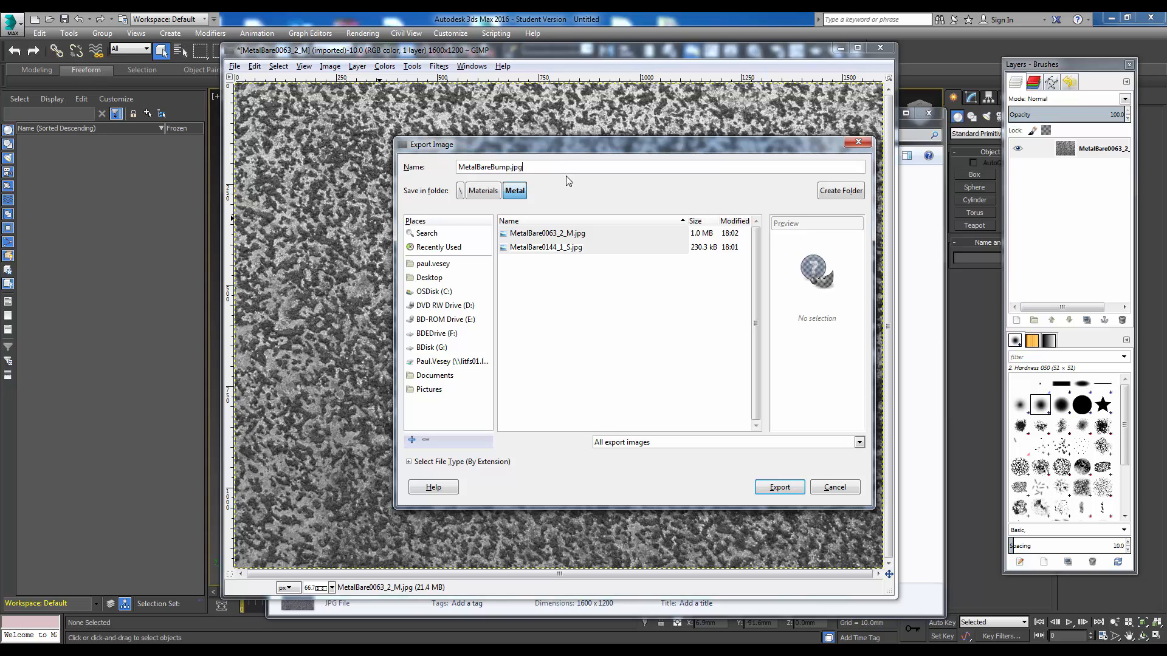
pyautogui.press('Return')
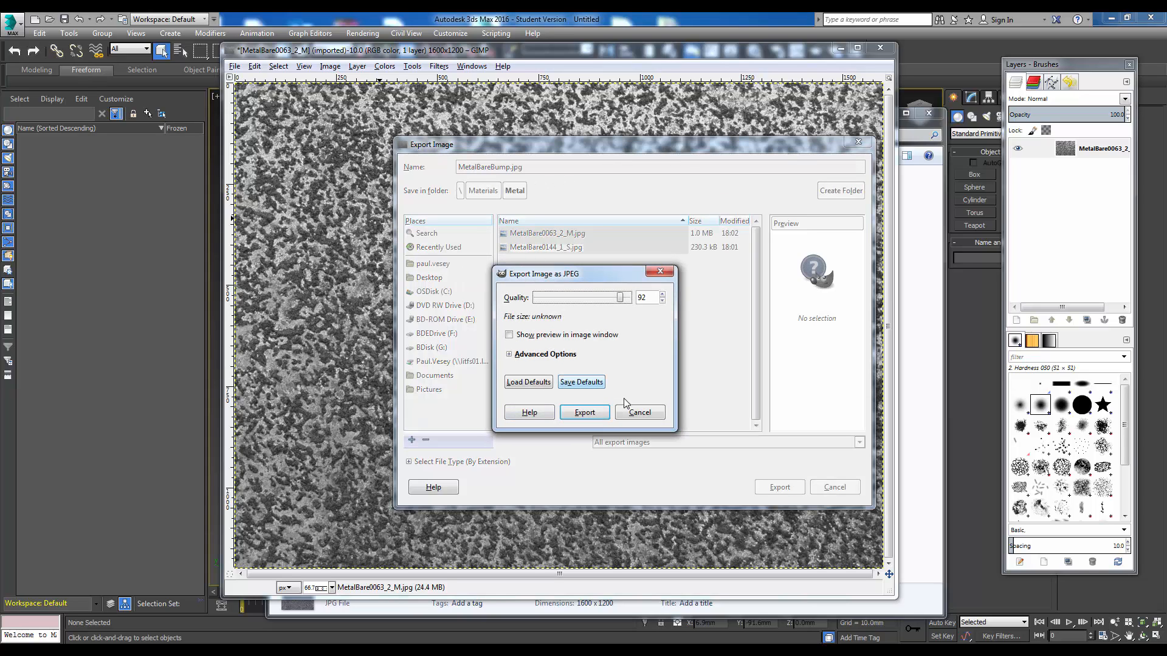
pyautogui.click(588, 412)
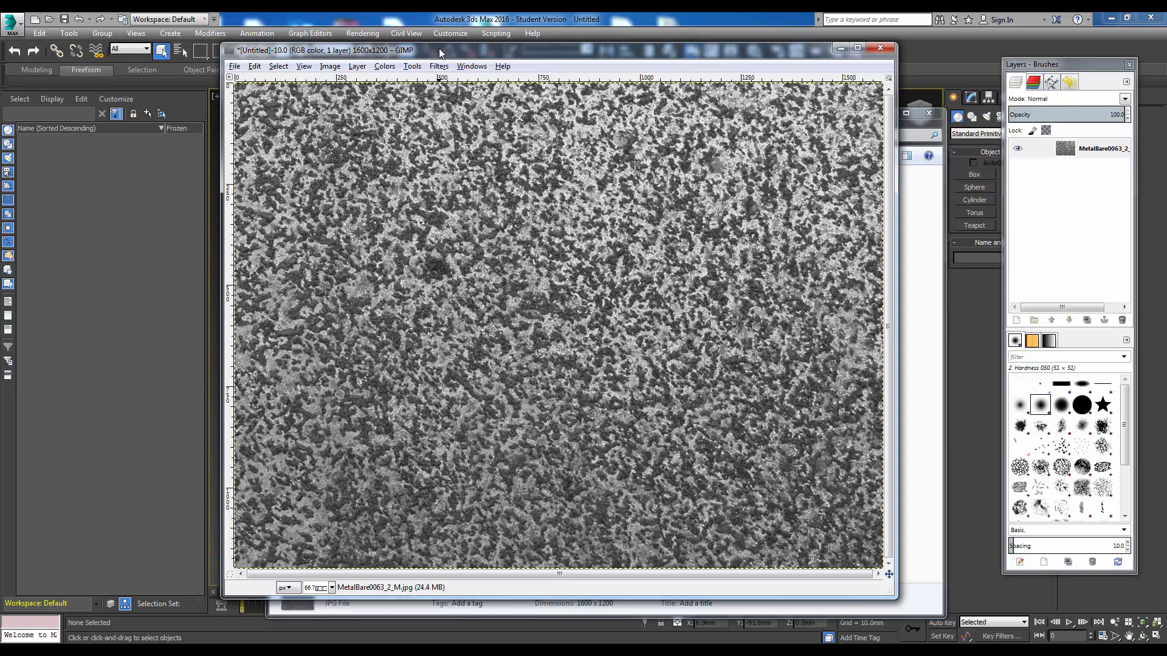
# Step: Use Curves on the Value channel to raise the contrast, moving the black point to mid-range and the white point in to about 182
pyautogui.moveTo(440, 53); pyautogui.dragTo(429, 49)
pyautogui.click(400, 63)
pyautogui.moveTo(372, 65)
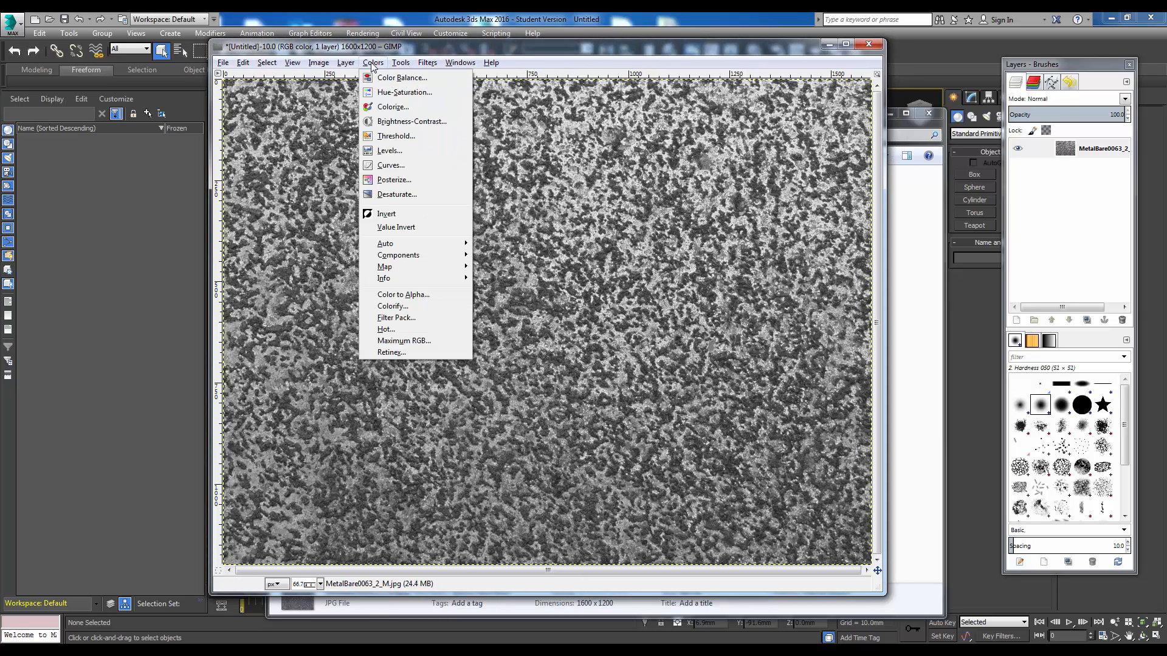
pyautogui.click(394, 167)
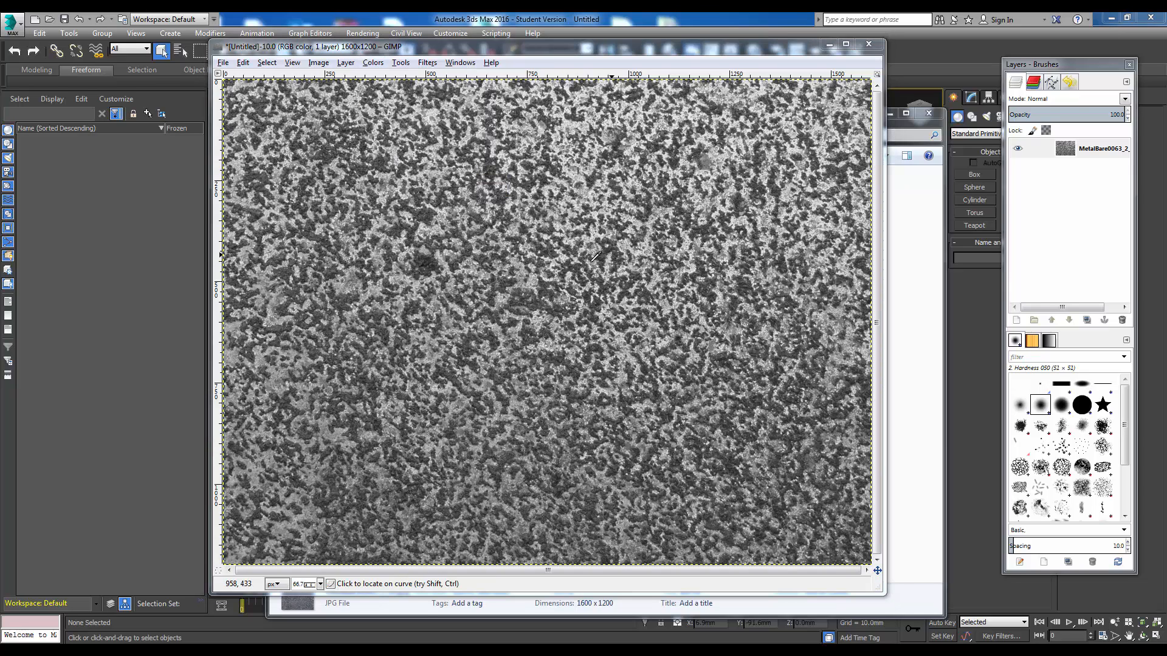
pyautogui.moveTo(644, 85); pyautogui.dragTo(843, 74)
pyautogui.moveTo(626, 45); pyautogui.dragTo(468, 43)
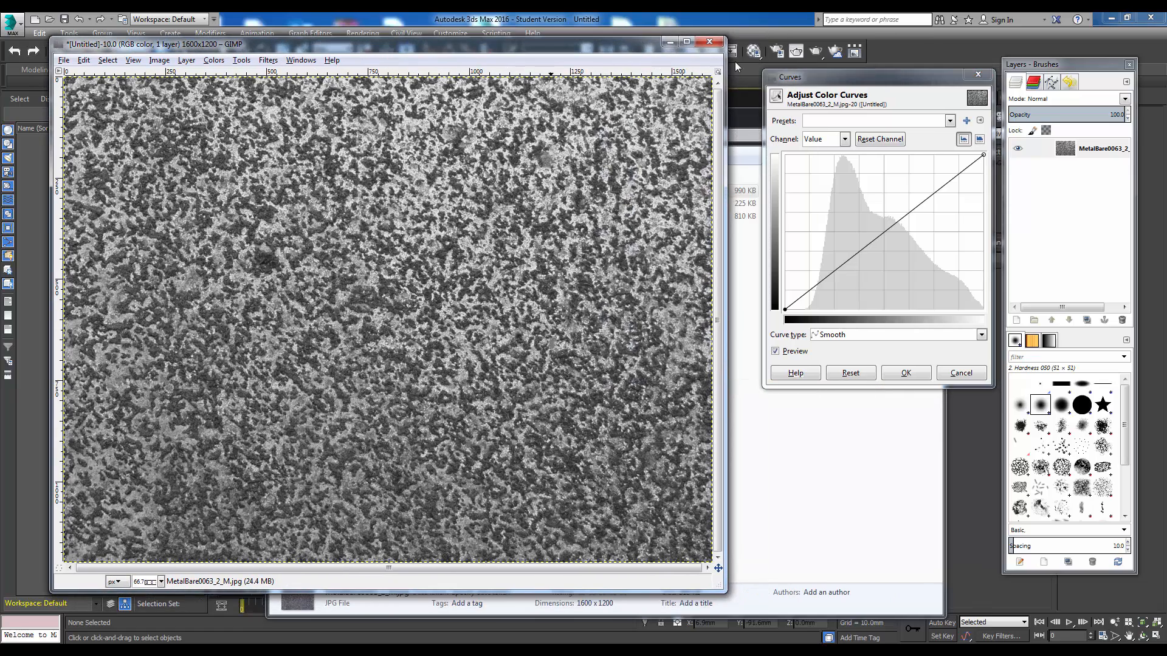
pyautogui.moveTo(823, 77); pyautogui.dragTo(793, 67)
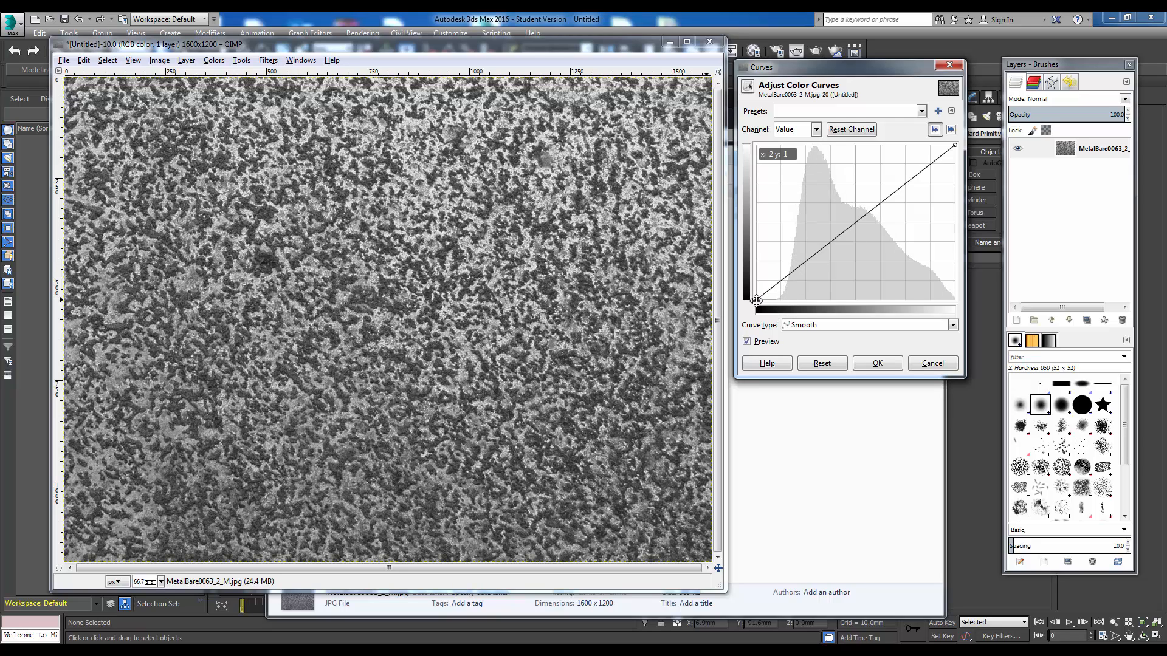
pyautogui.moveTo(758, 299); pyautogui.dragTo(813, 300)
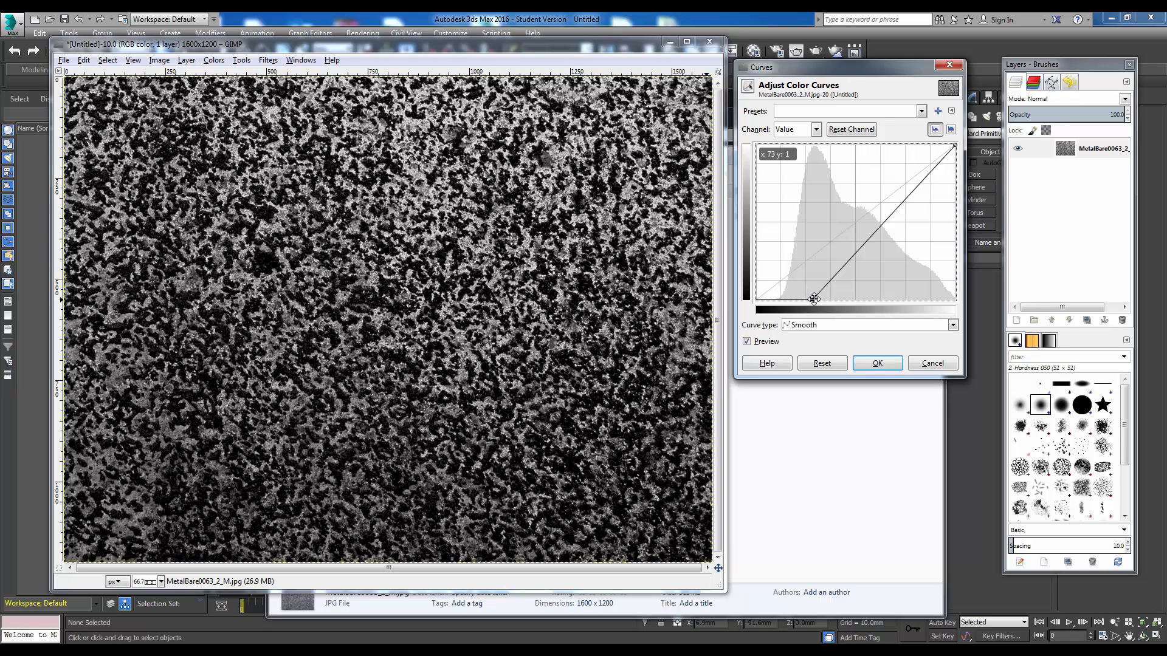
pyautogui.moveTo(814, 299); pyautogui.dragTo(866, 301)
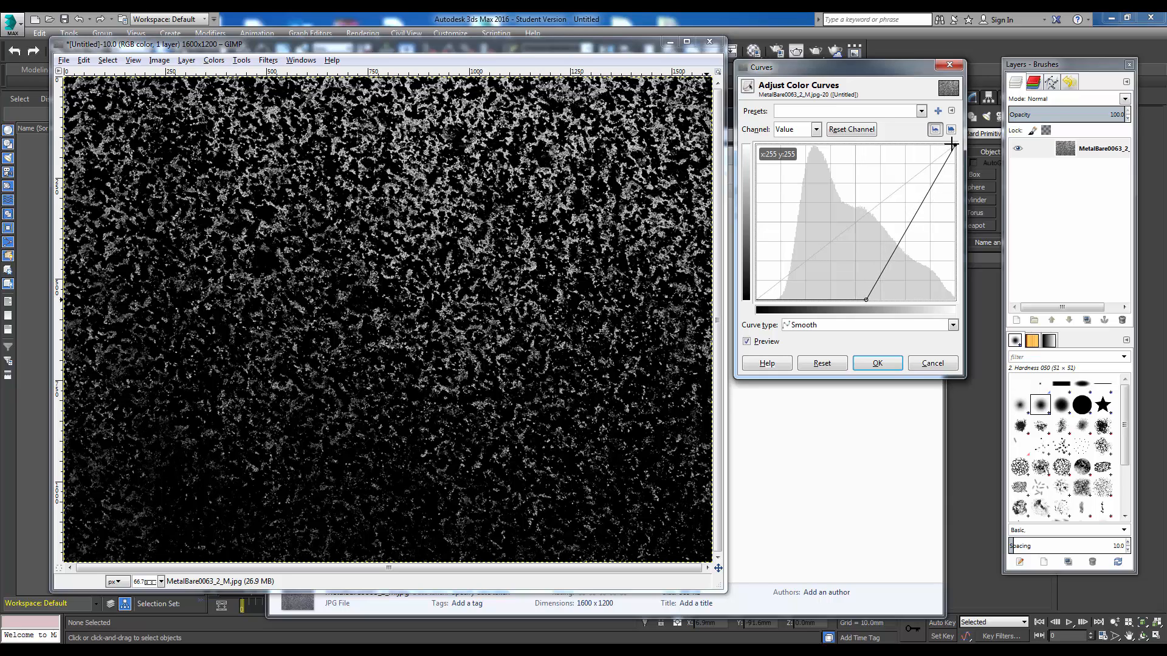
pyautogui.moveTo(955, 145); pyautogui.dragTo(899, 145)
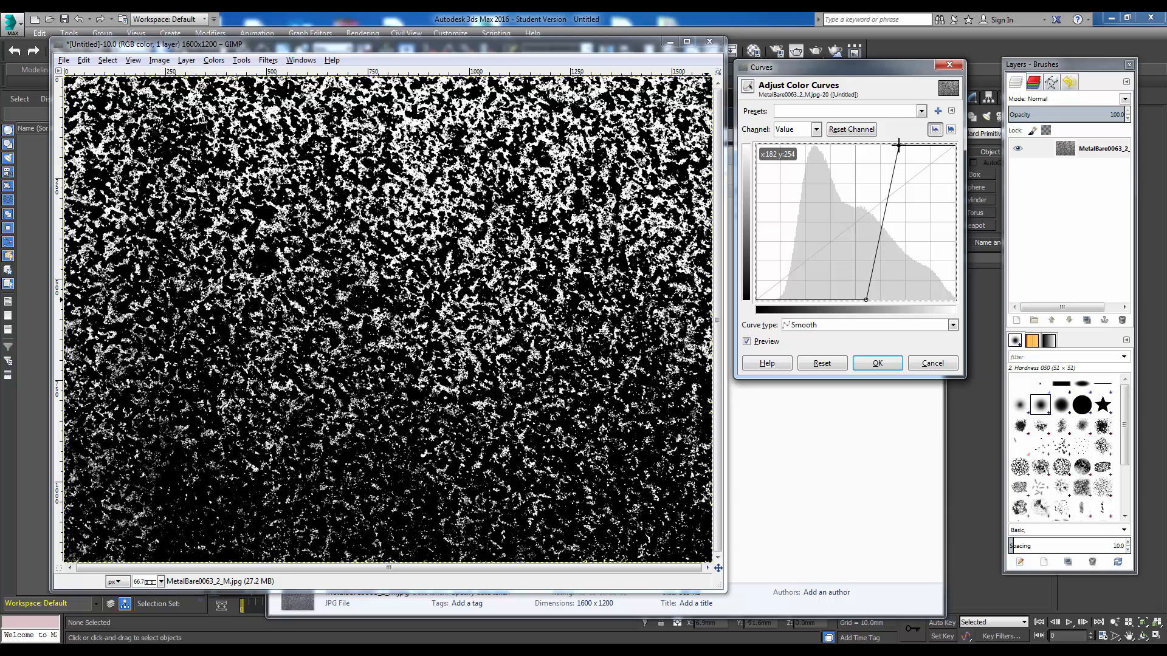
# Step: Refine the Value curve with the black point at about 160 and the white point moved outward, and apply it
pyautogui.moveTo(866, 300); pyautogui.dragTo(888, 302)
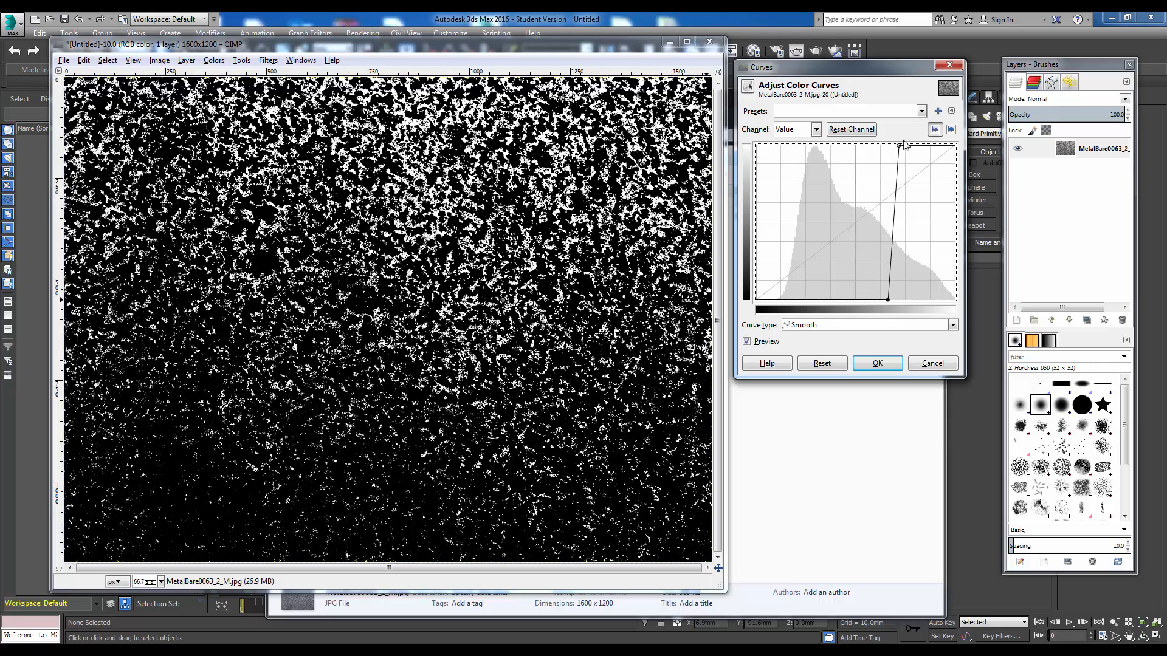
pyautogui.moveTo(899, 144); pyautogui.dragTo(922, 145)
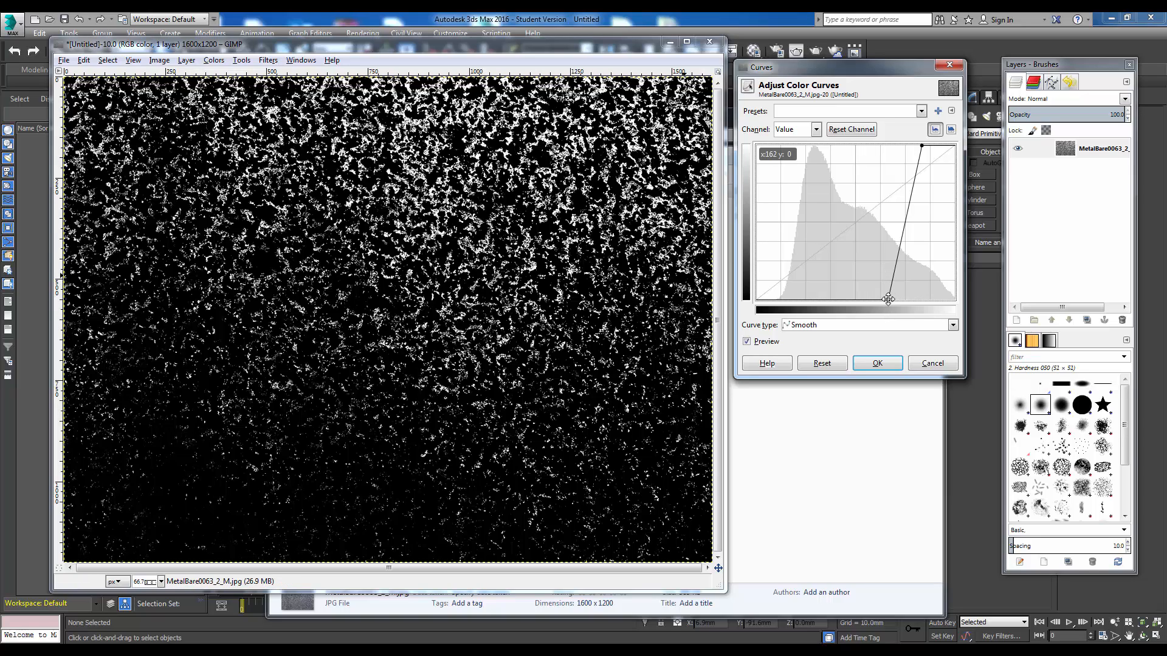
pyautogui.moveTo(888, 299); pyautogui.dragTo(883, 299)
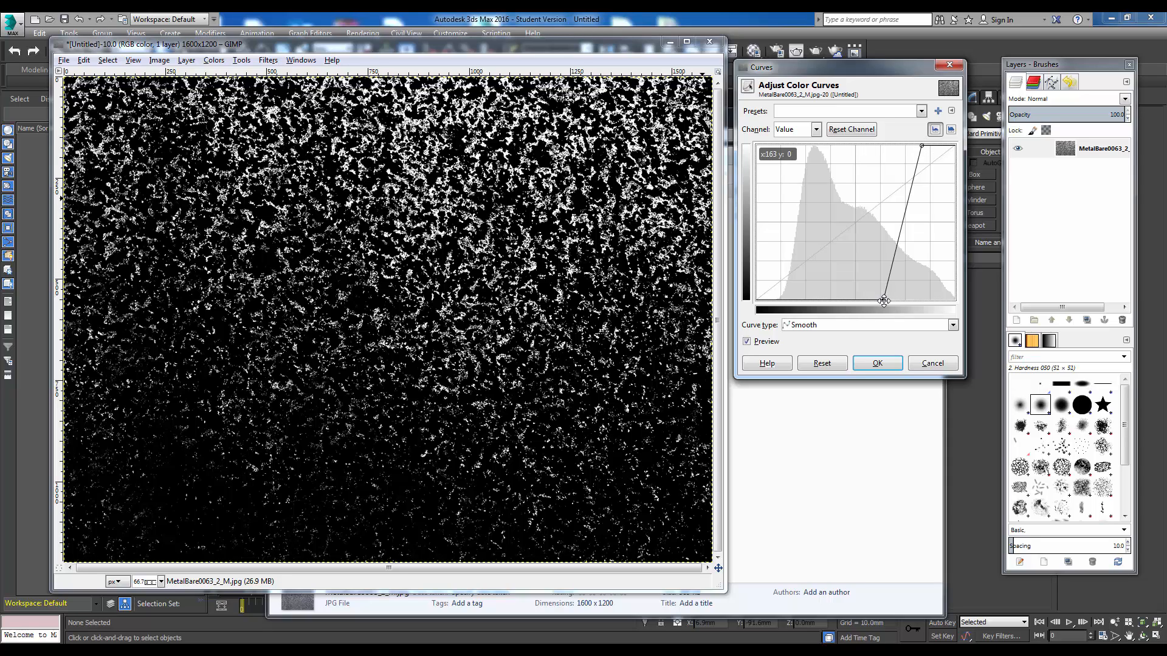
pyautogui.moveTo(882, 298); pyautogui.dragTo(880, 300)
pyautogui.click(866, 361)
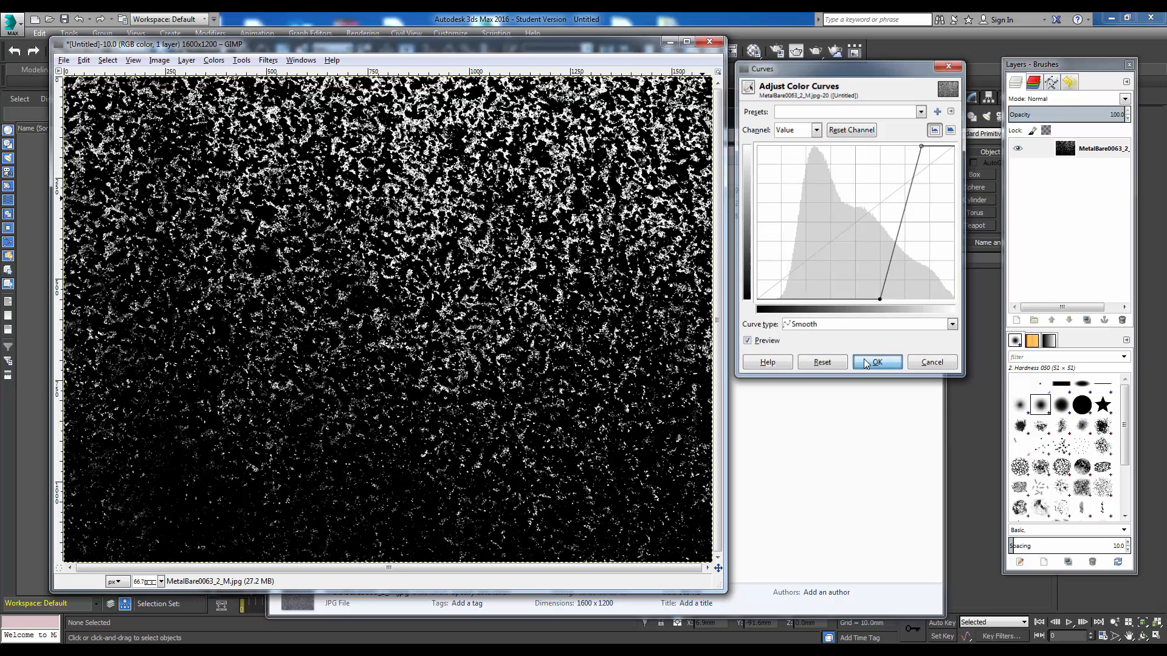
# Step: Export the high-contrast image to the Metal folder as MetalBareSpec.jpg with JPEG quality 92
pyautogui.click(64, 60)
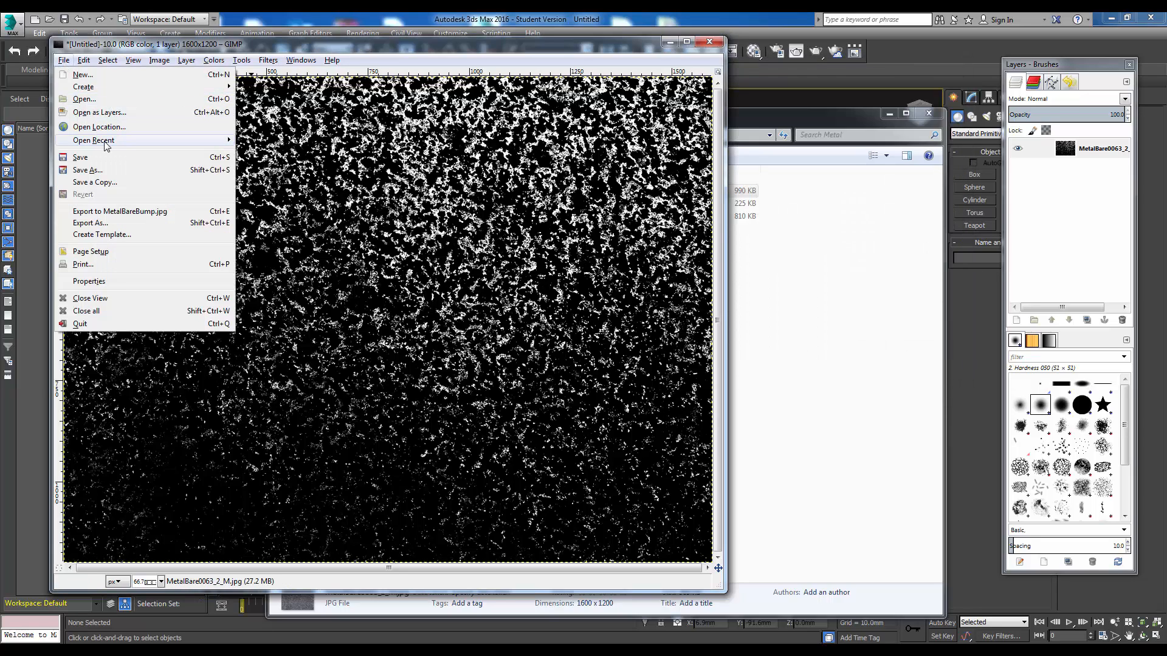
pyautogui.click(99, 224)
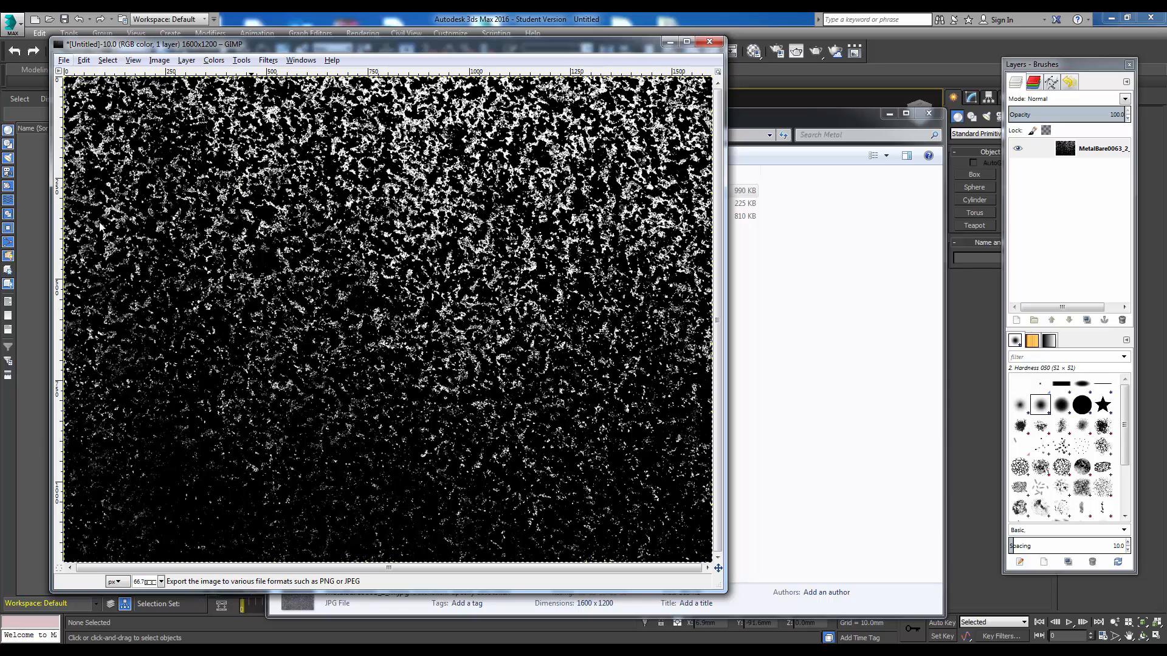
pyautogui.click(547, 262)
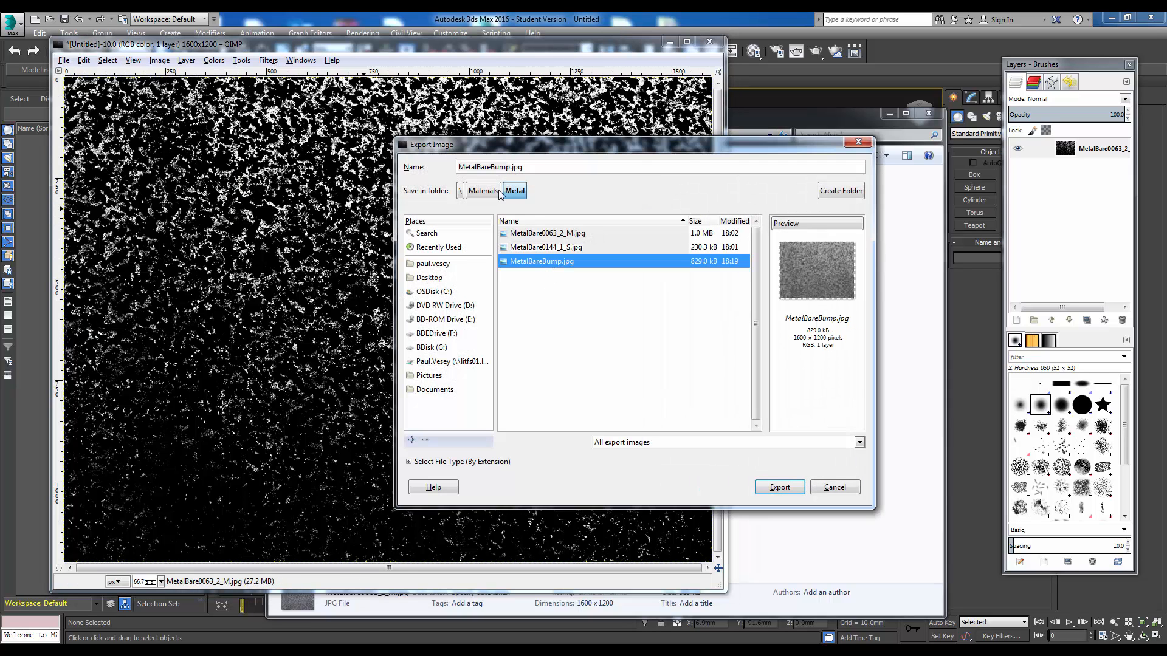
pyautogui.click(511, 168)
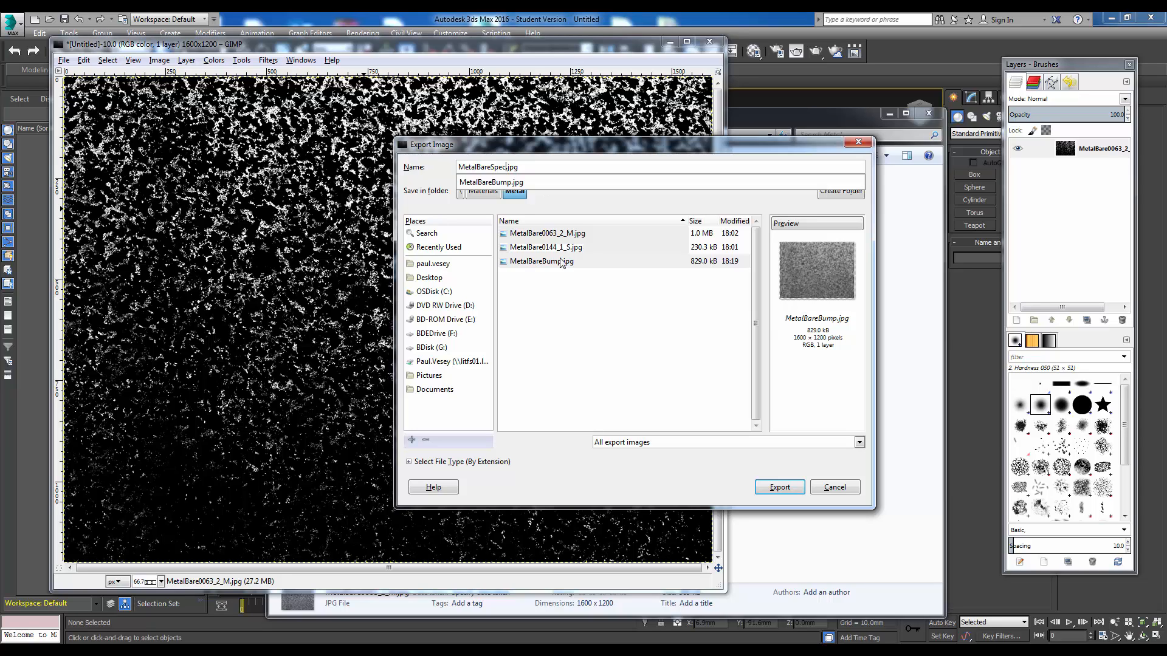
pyautogui.click(776, 493)
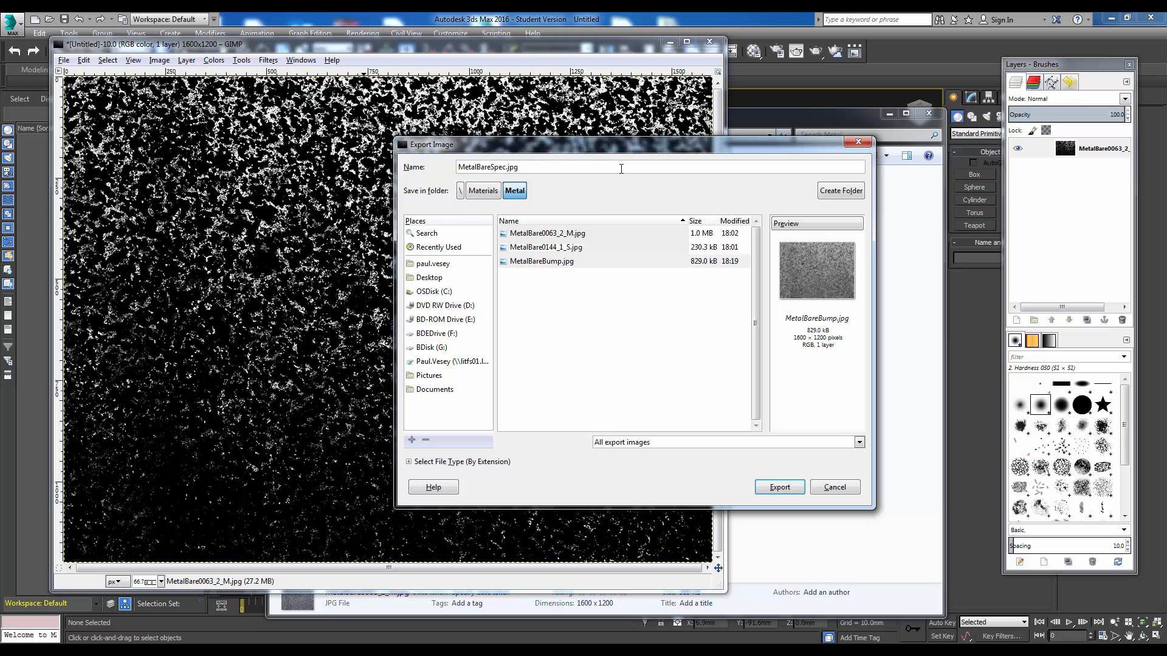
pyautogui.press('Return')
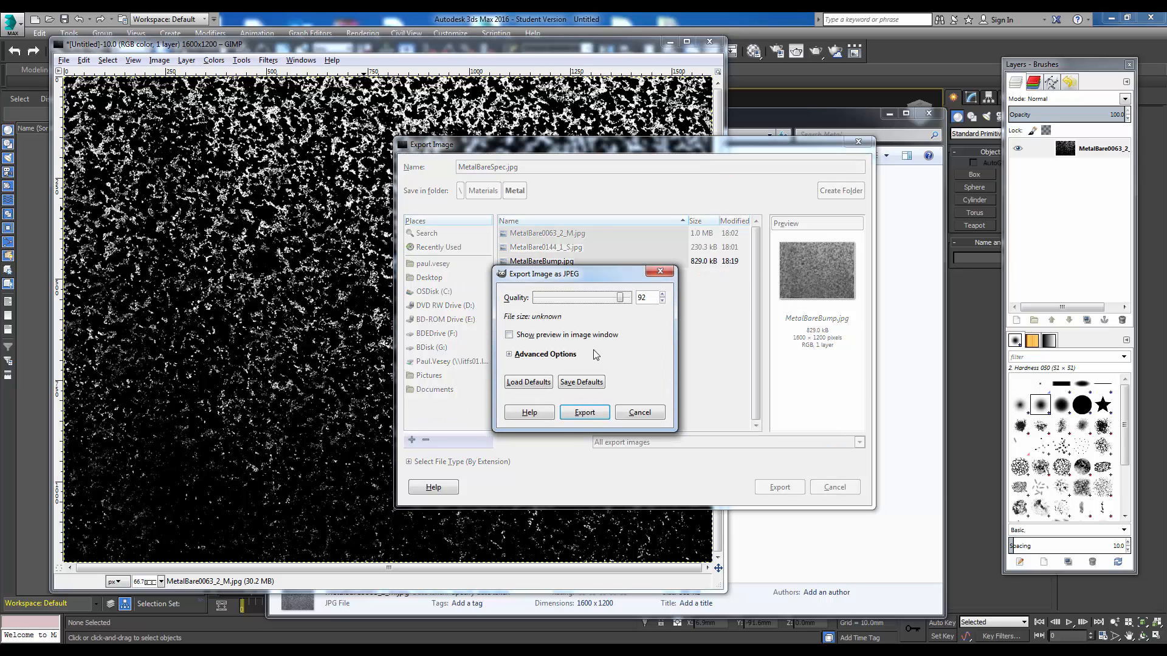
pyautogui.click(585, 412)
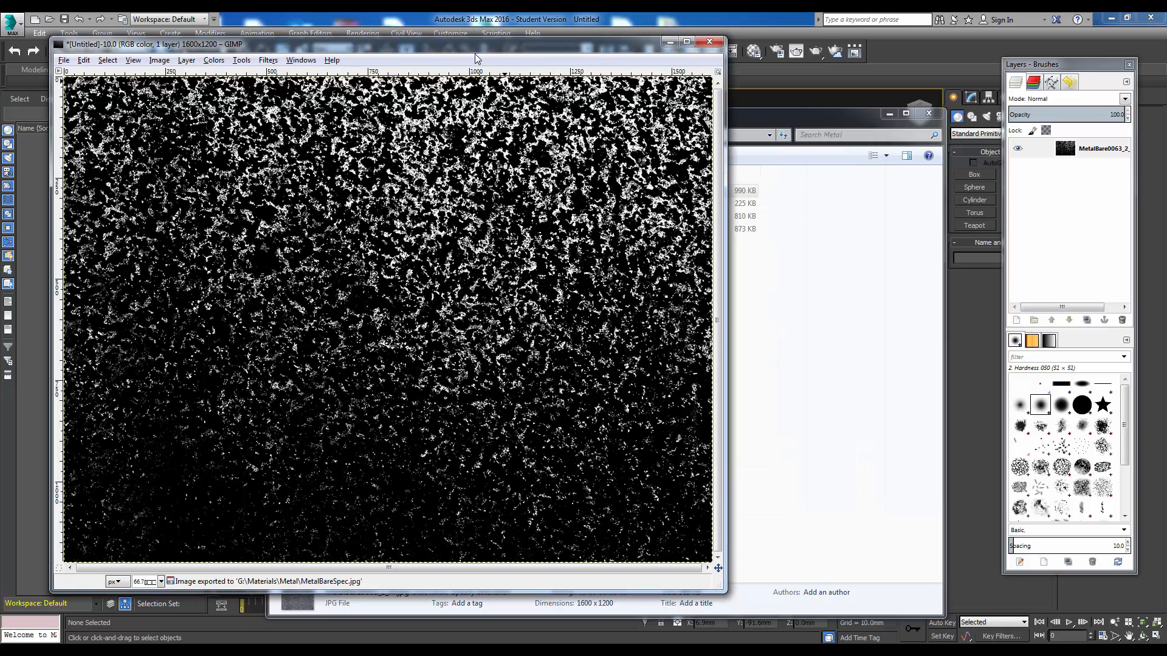
# Step: Move the GIMP image and folder windows out of the way, switch to 3ds Max and open the Material Editor
pyautogui.moveTo(473, 49); pyautogui.dragTo(785, 65)
pyautogui.moveTo(553, 59); pyautogui.dragTo(1166, 82)
pyautogui.click(411, 110)
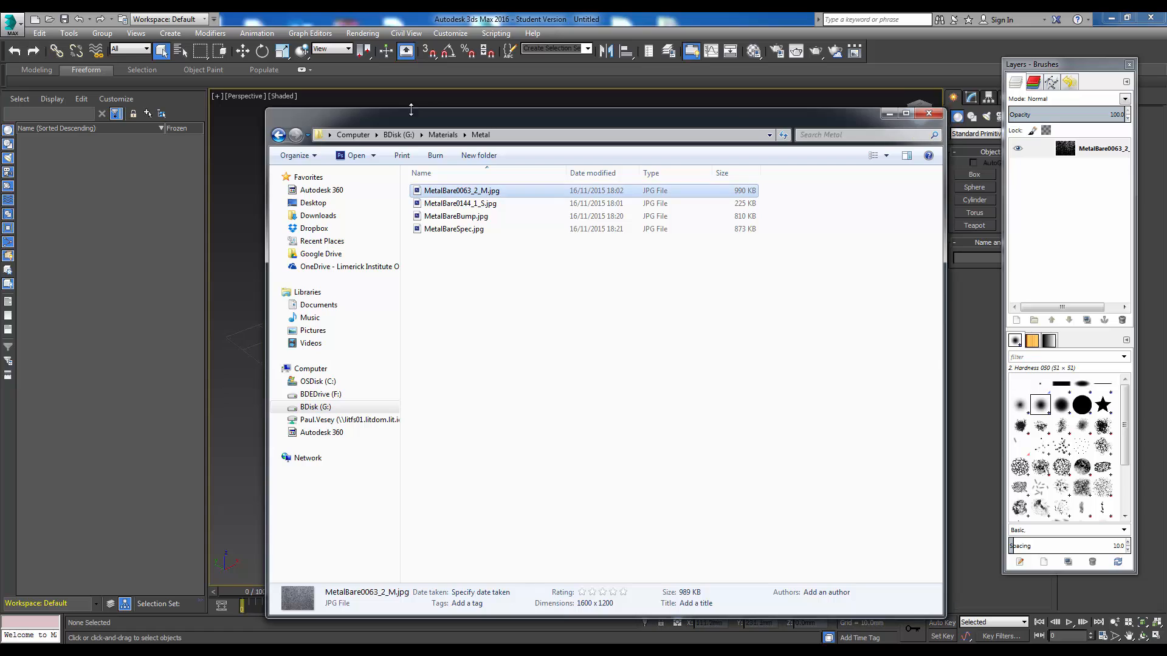
pyautogui.moveTo(438, 119); pyautogui.dragTo(1166, 127)
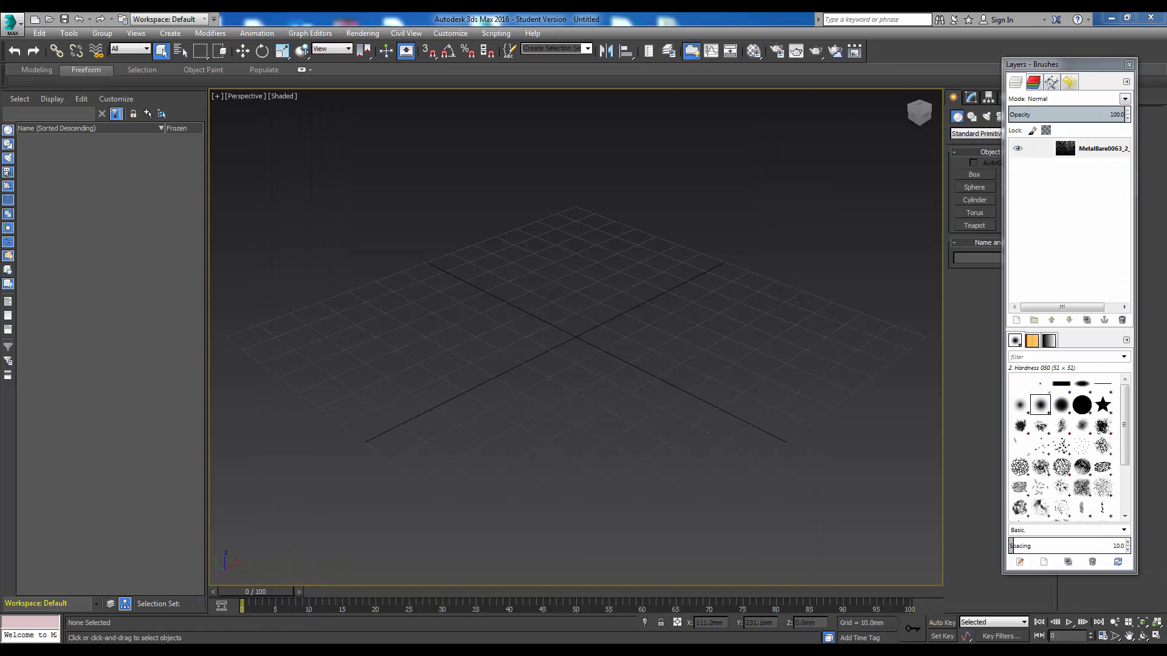
pyautogui.click(753, 55)
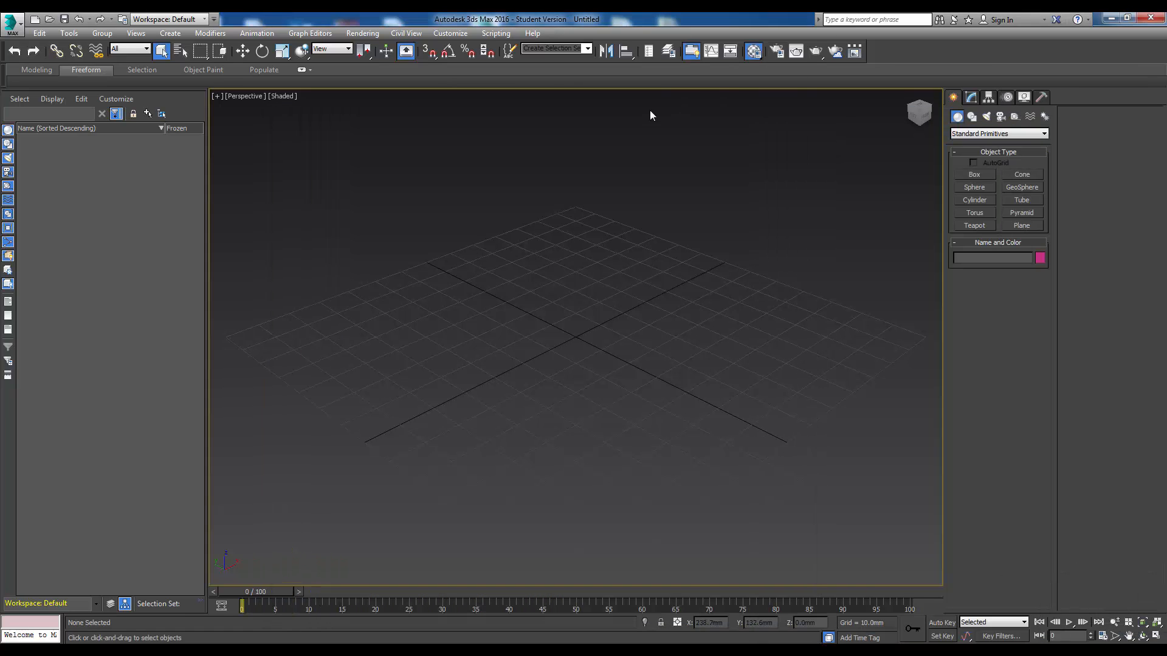
pyautogui.moveTo(163, 33); pyautogui.dragTo(126, 45)
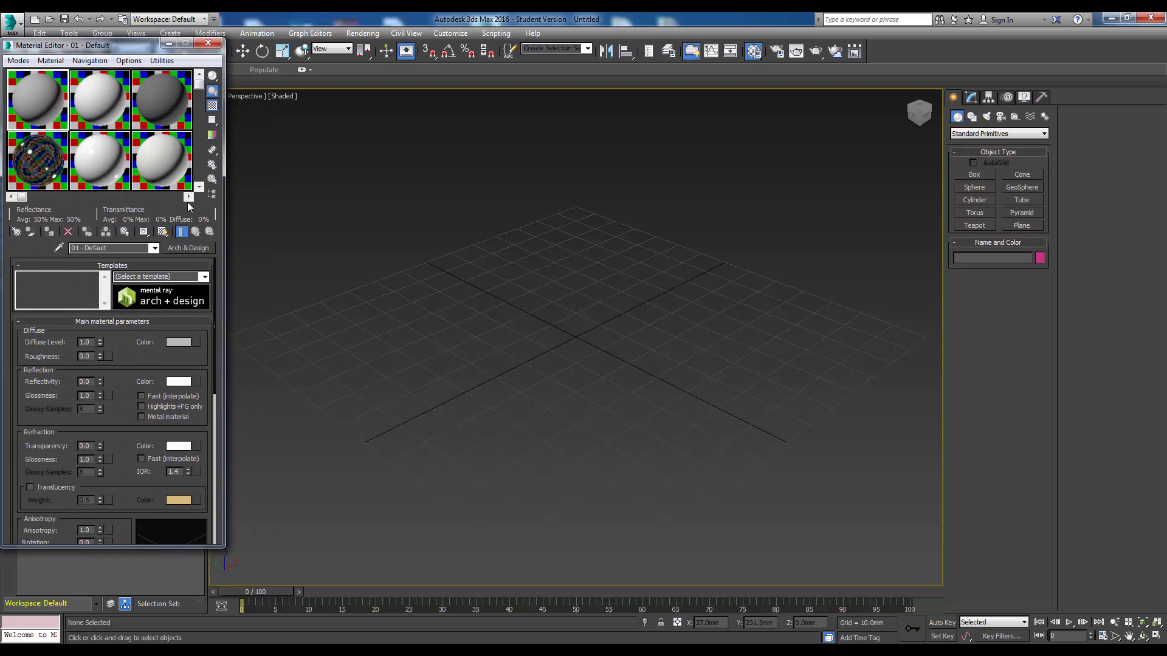
# Step: Select an unused material sample slot and name its material MyMetal
pyautogui.click(199, 186)
pyautogui.click(35, 159)
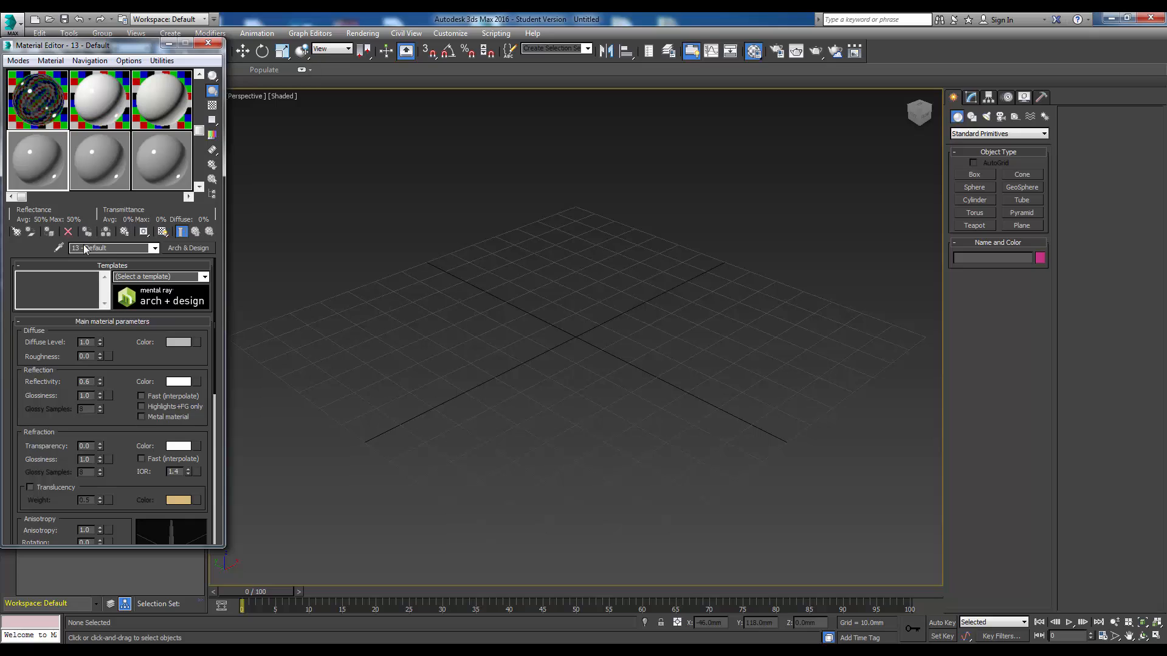
pyautogui.moveTo(131, 247); pyautogui.dragTo(59, 249)
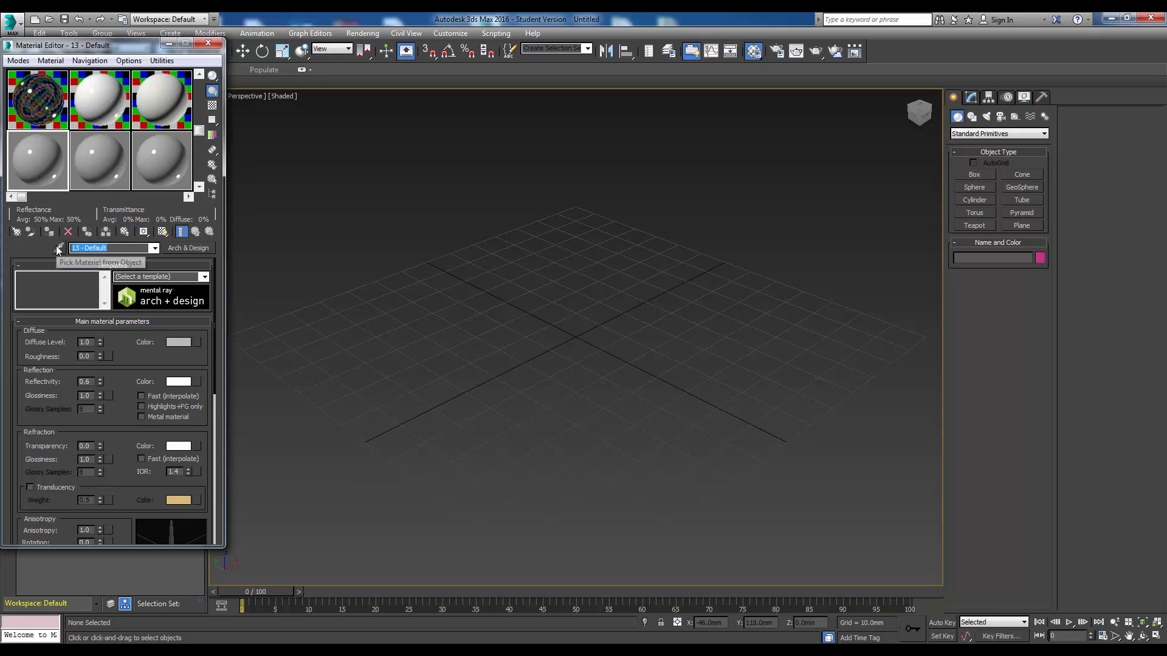
pyautogui.write('MyMetal')
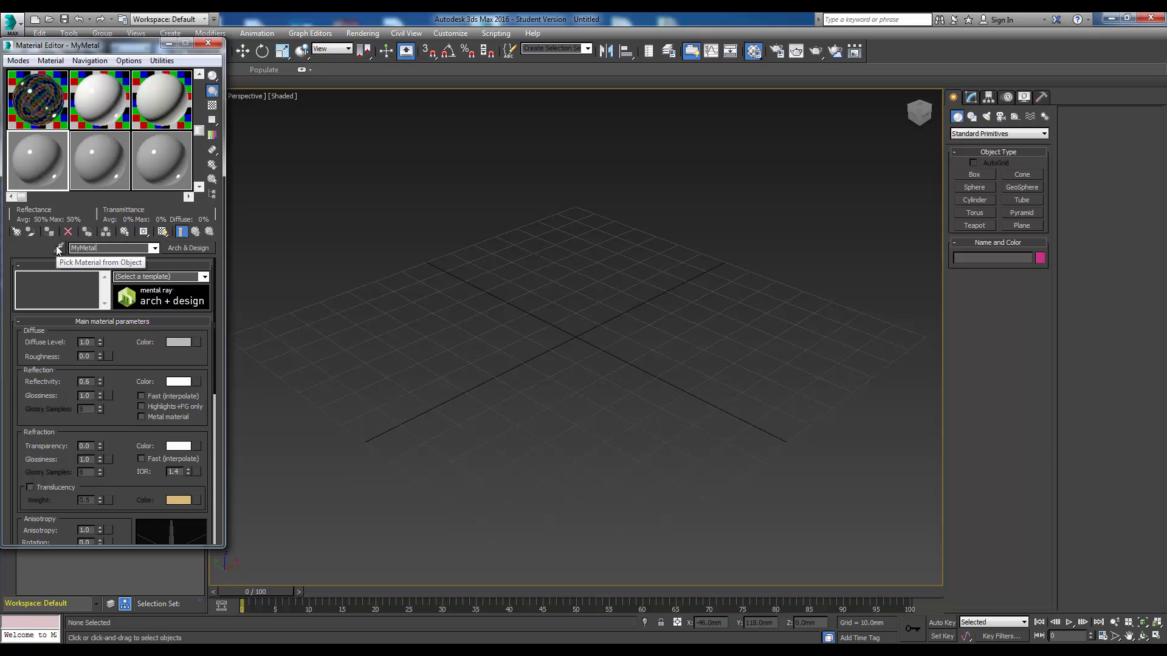
# Step: Change the MyMetal material type from Arch & Design to Standard
pyautogui.click(176, 250)
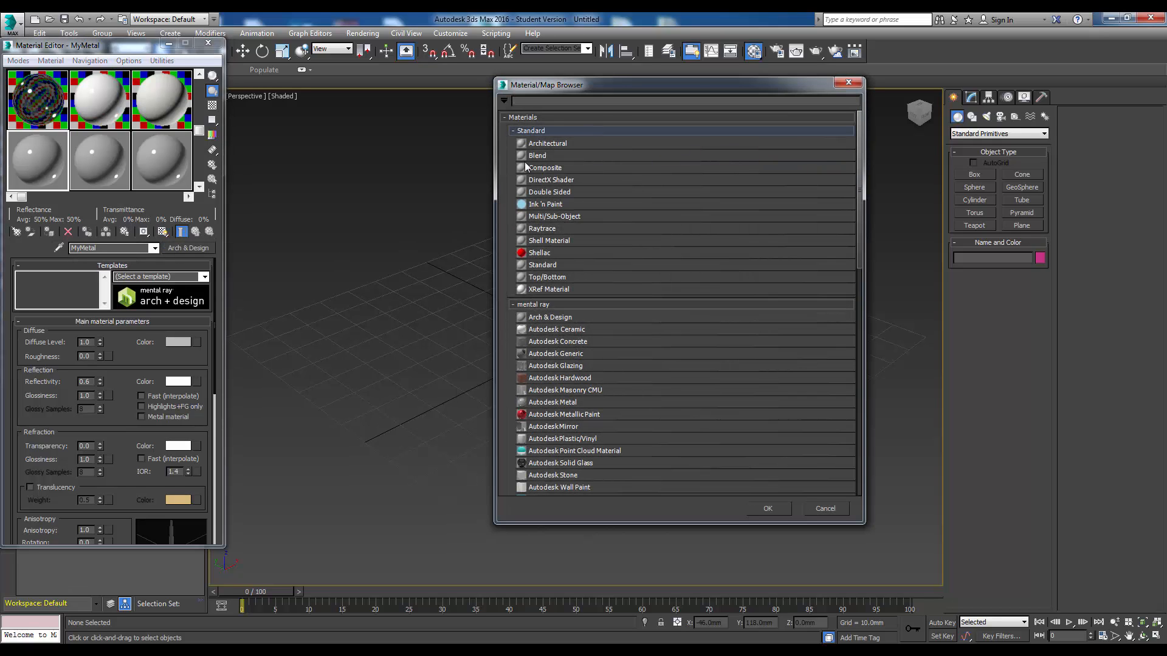
pyautogui.click(537, 268)
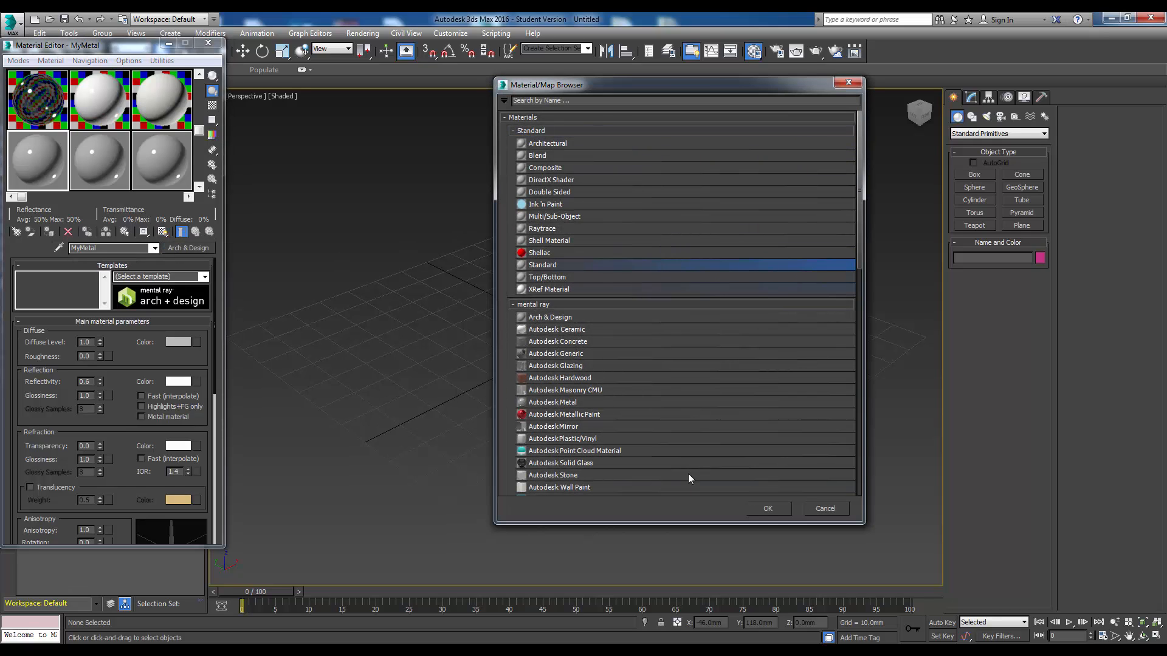
pyautogui.click(764, 510)
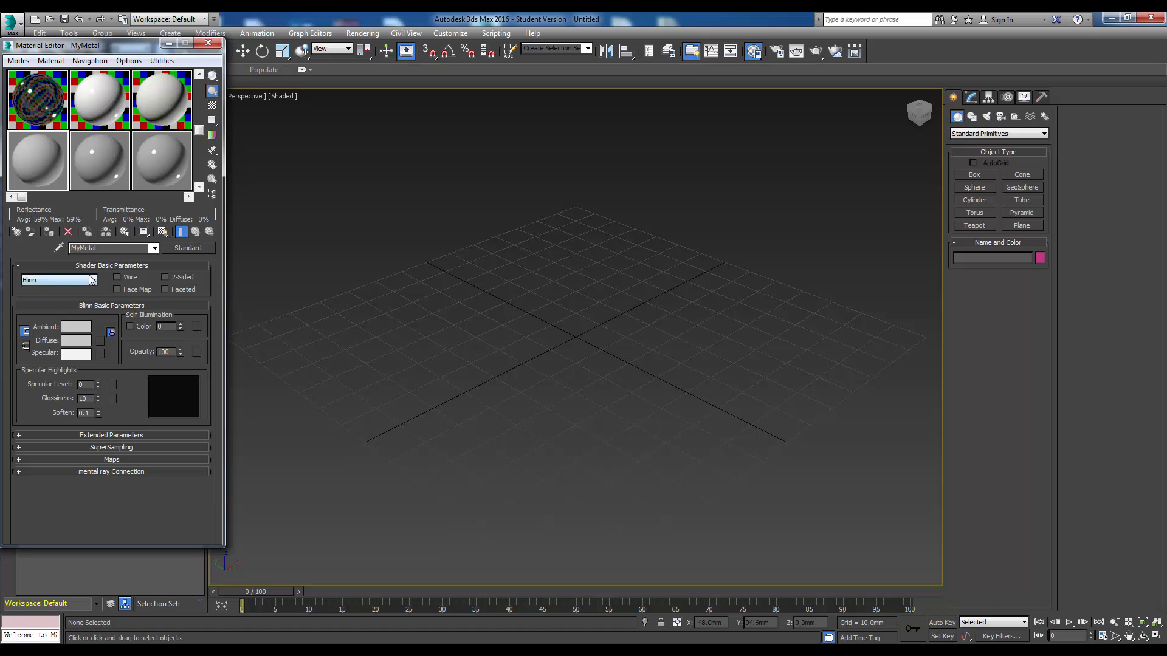
# Step: Assign MetalBare0063_2_M.jpg as a bitmap to MyMetal's diffuse colour and open an enlarged preview of the material sample
pyautogui.click(100, 341)
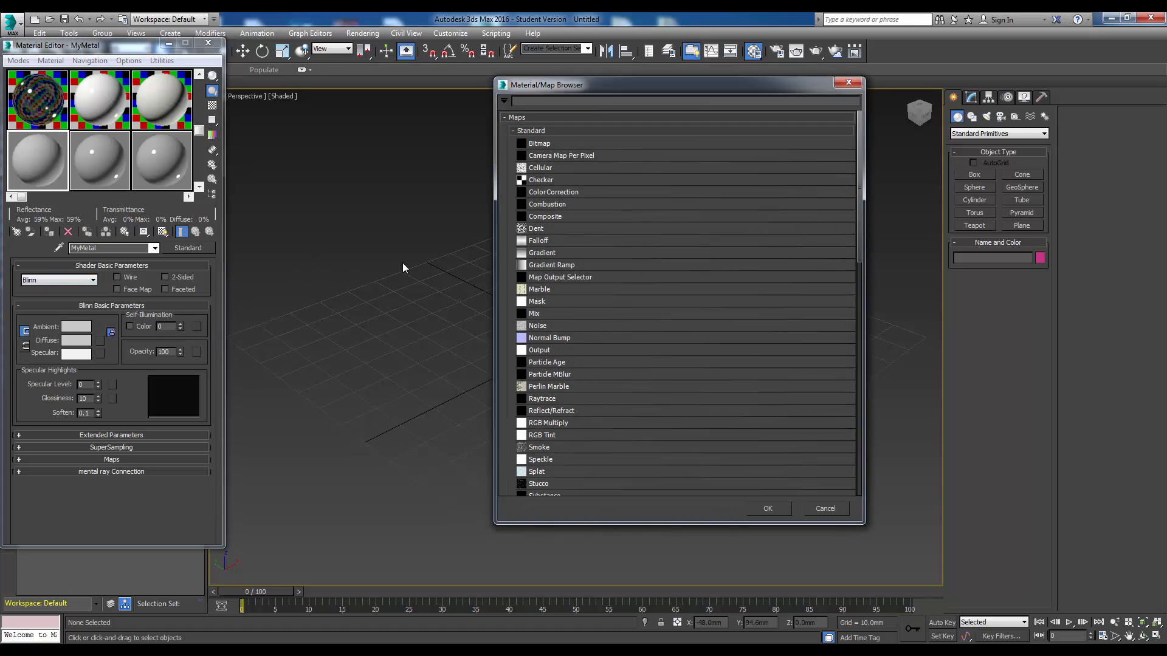
pyautogui.doubleClick(537, 146)
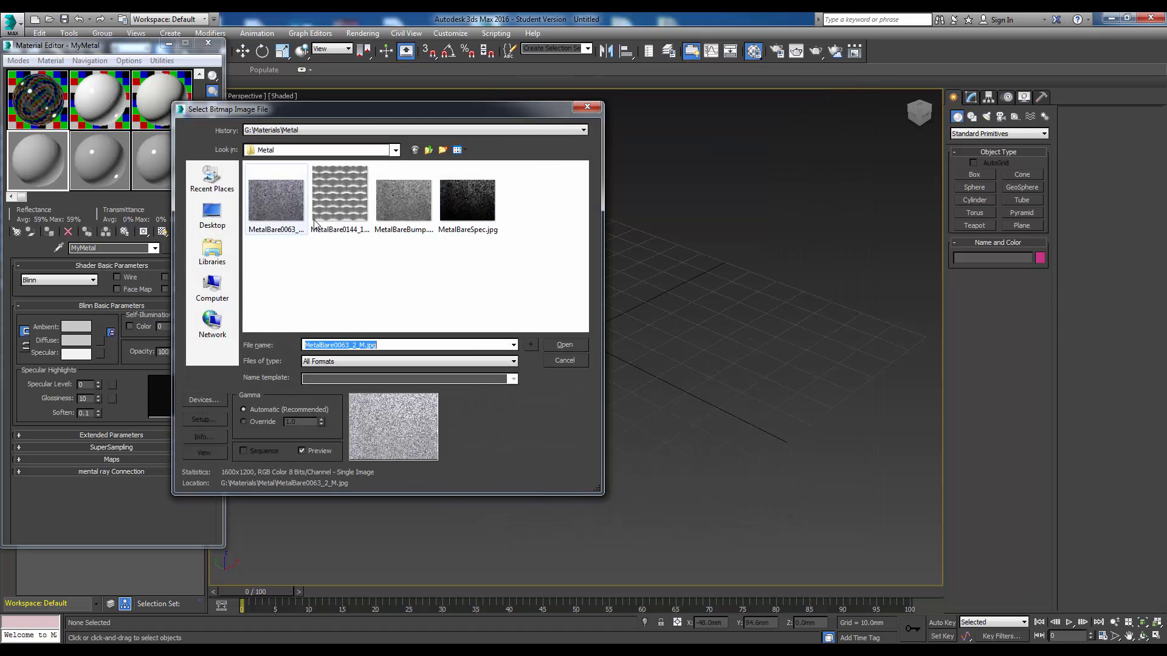
pyautogui.click(280, 204)
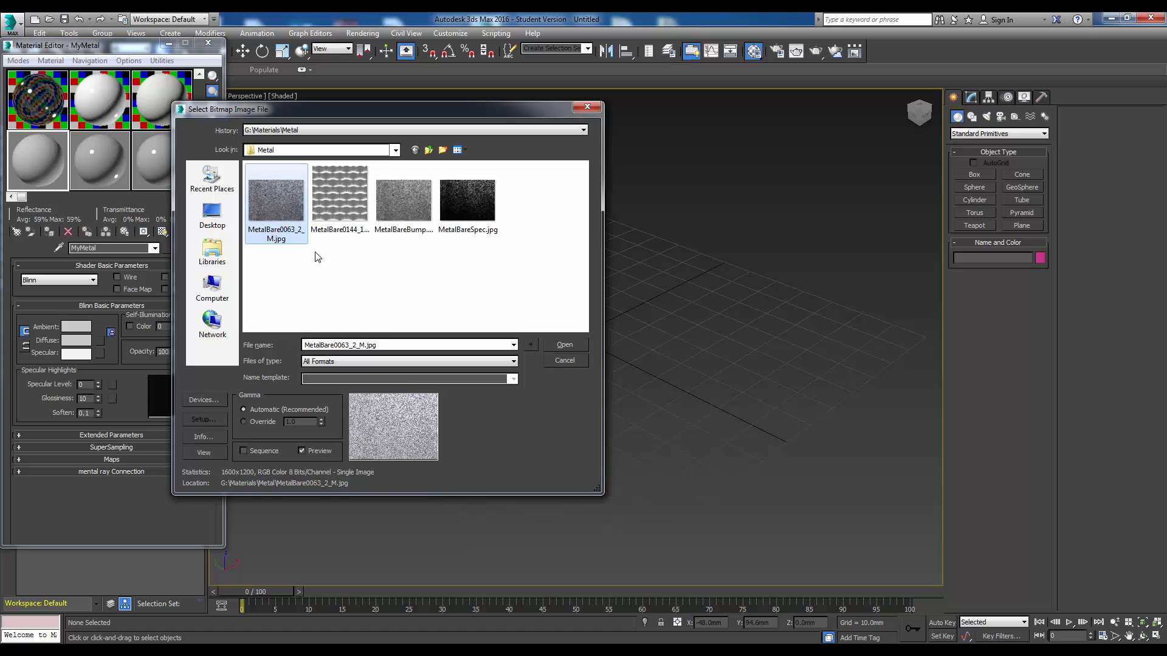
pyautogui.click(564, 345)
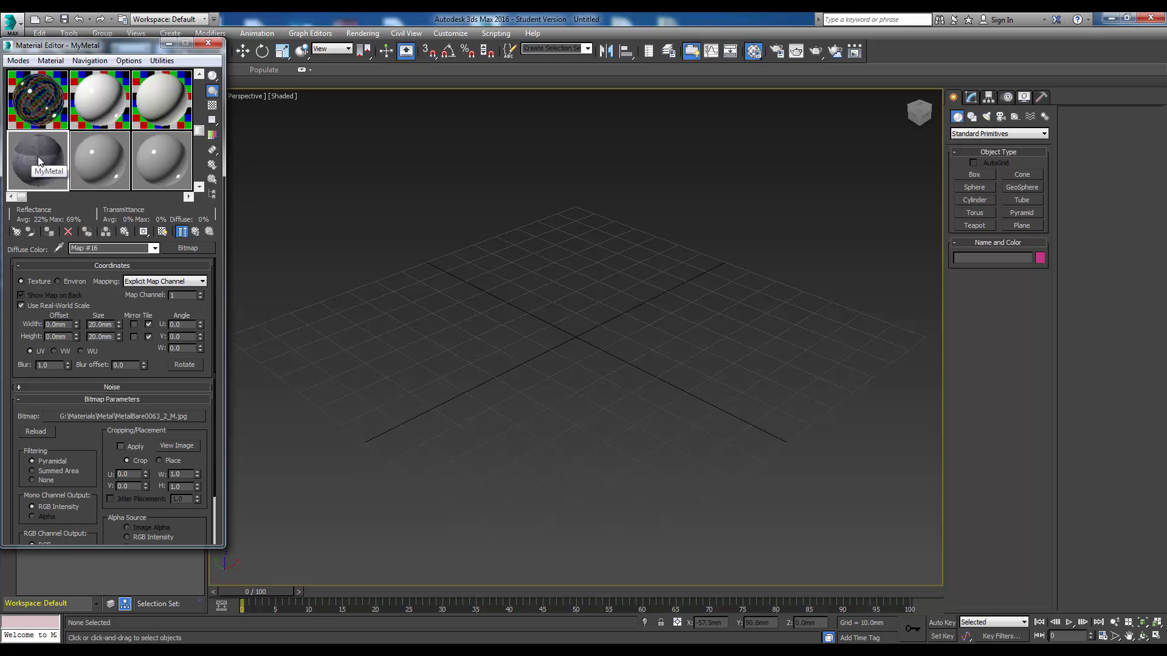
pyautogui.doubleClick(39, 161)
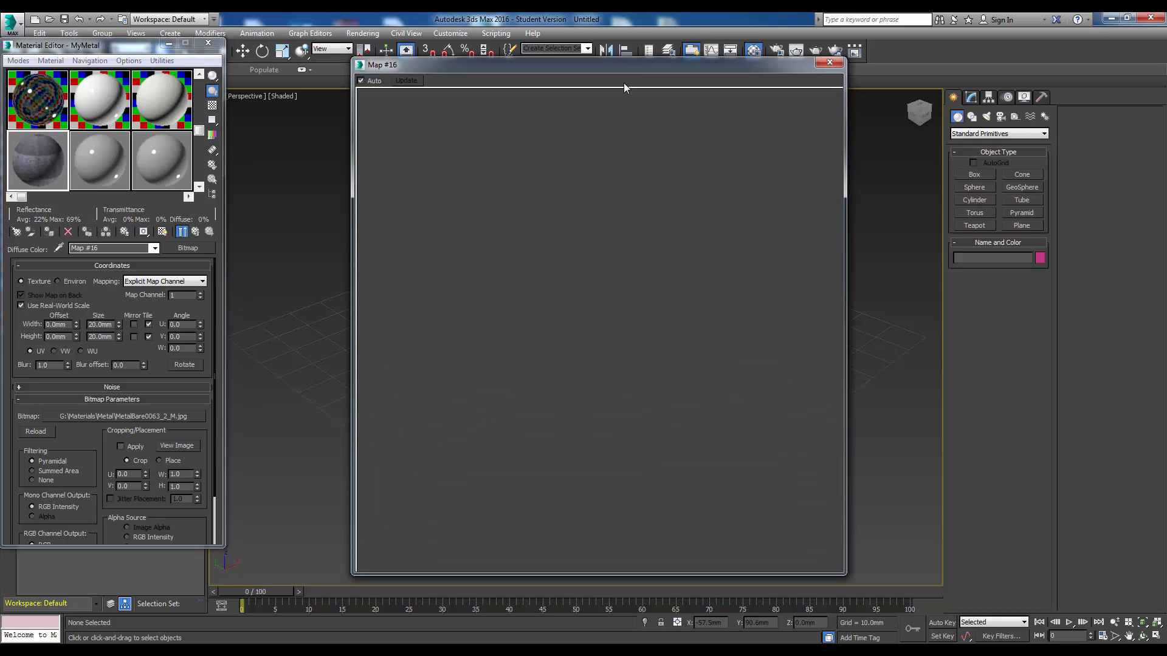
pyautogui.moveTo(616, 66); pyautogui.dragTo(650, 46)
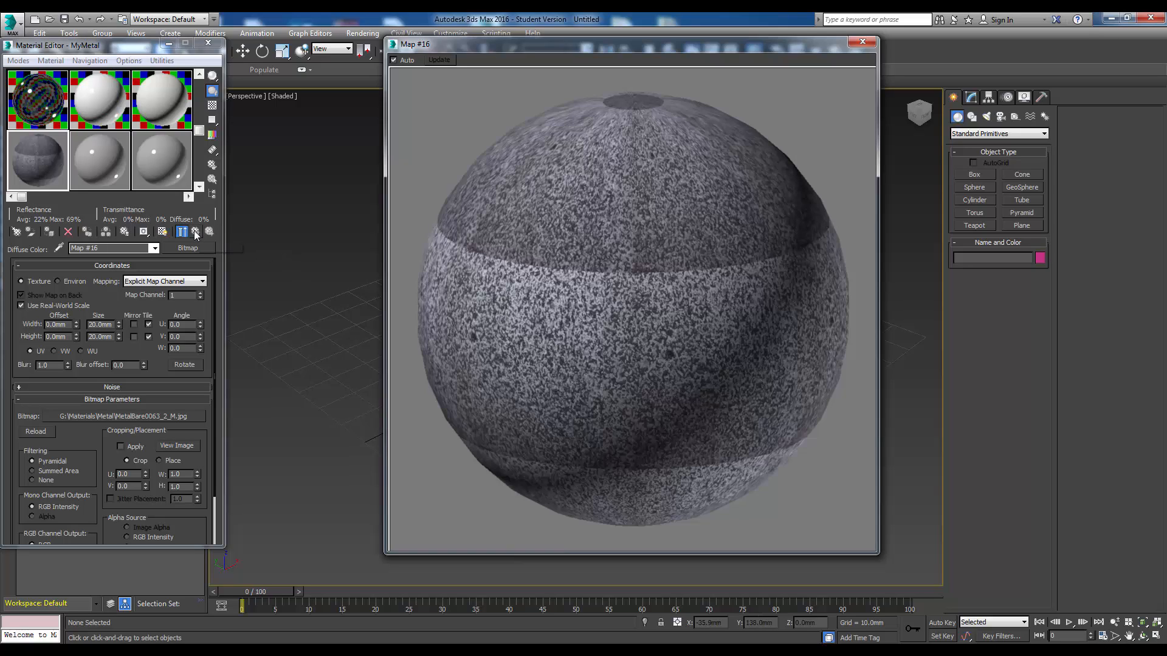
# Step: Assign MetalBareSpec.jpg as a bitmap to MyMetal's Specular Level map and return to the material's map list
pyautogui.click(161, 233)
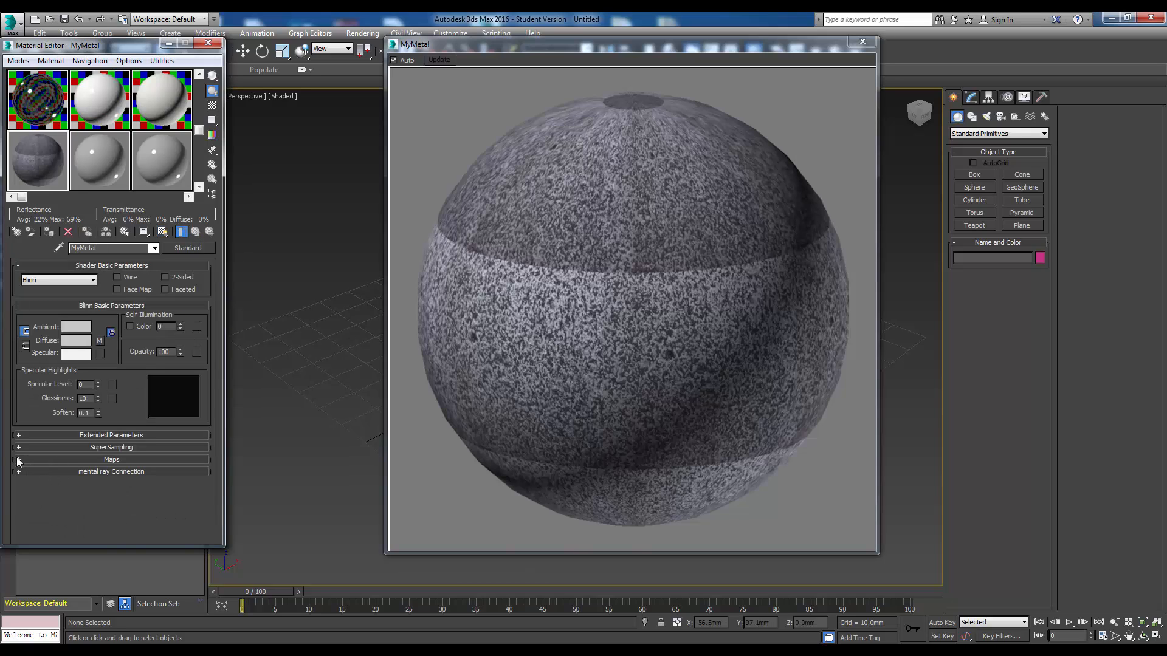
pyautogui.click(24, 461)
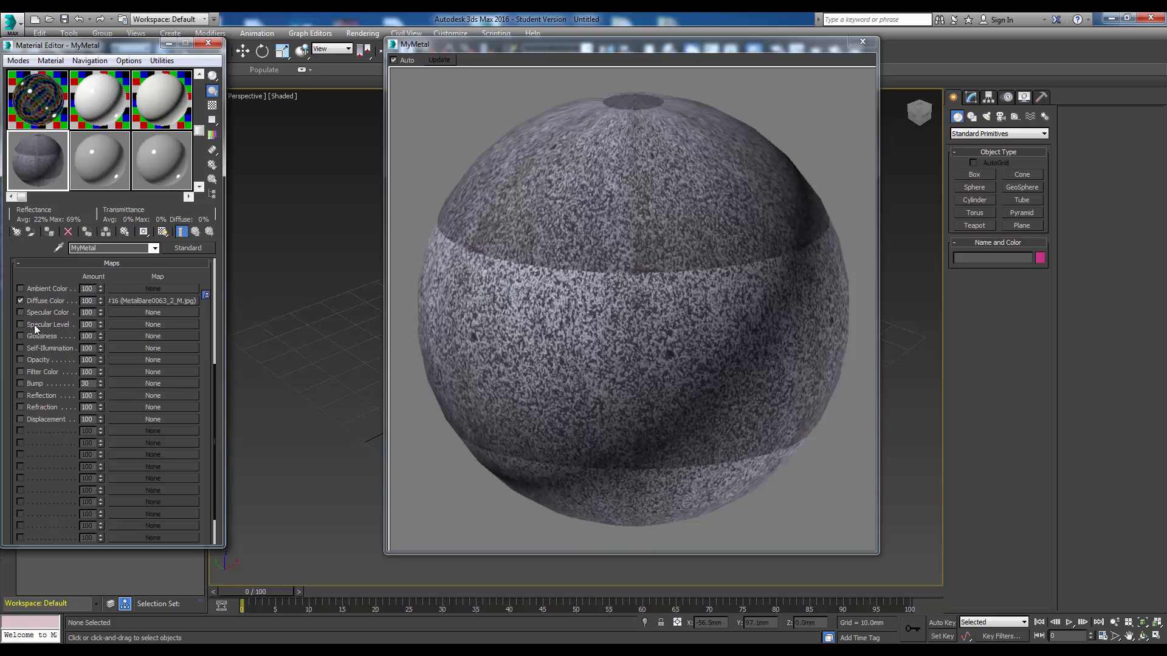
pyautogui.click(137, 326)
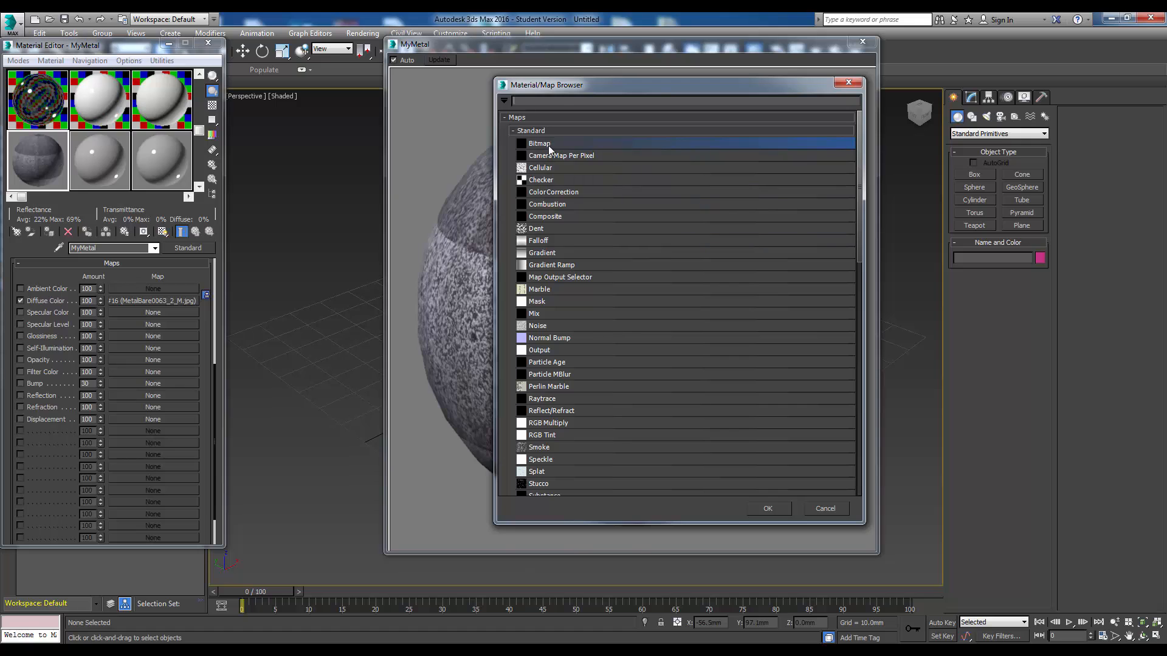
pyautogui.doubleClick(549, 144)
pyautogui.click(467, 198)
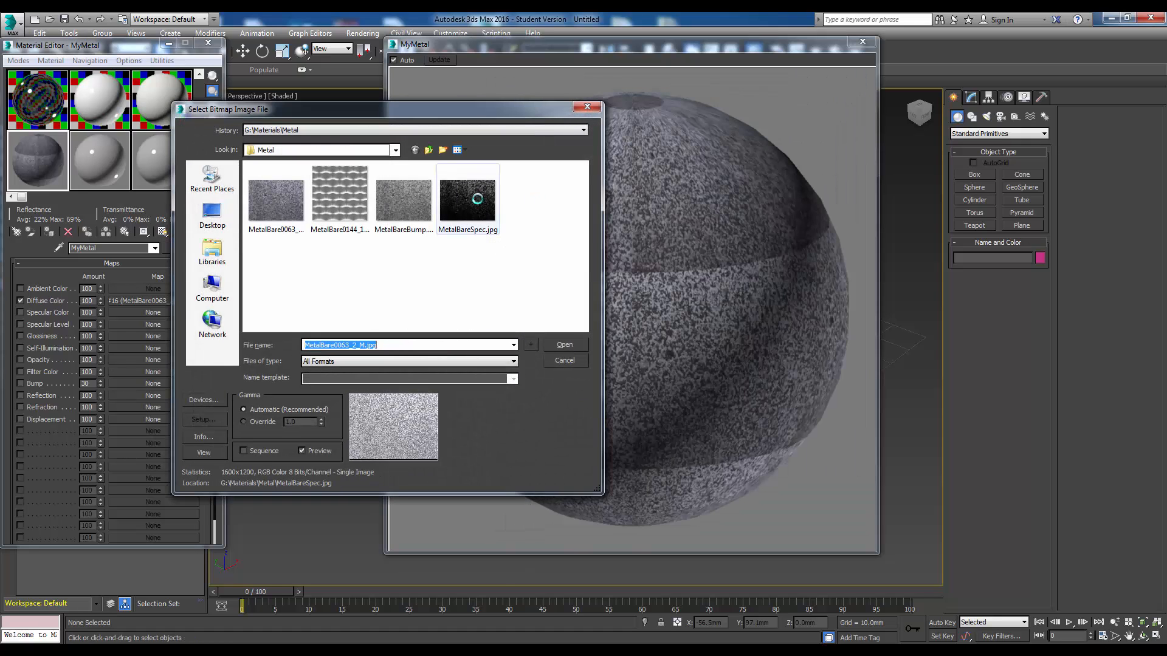
pyautogui.click(569, 345)
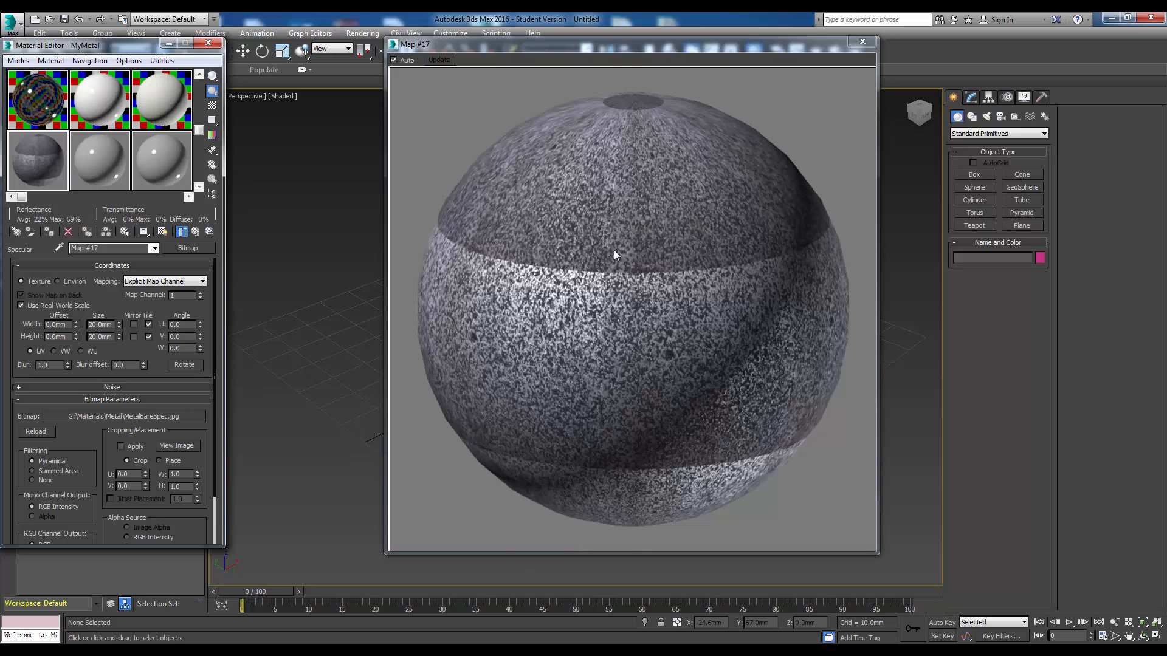
pyautogui.click(195, 232)
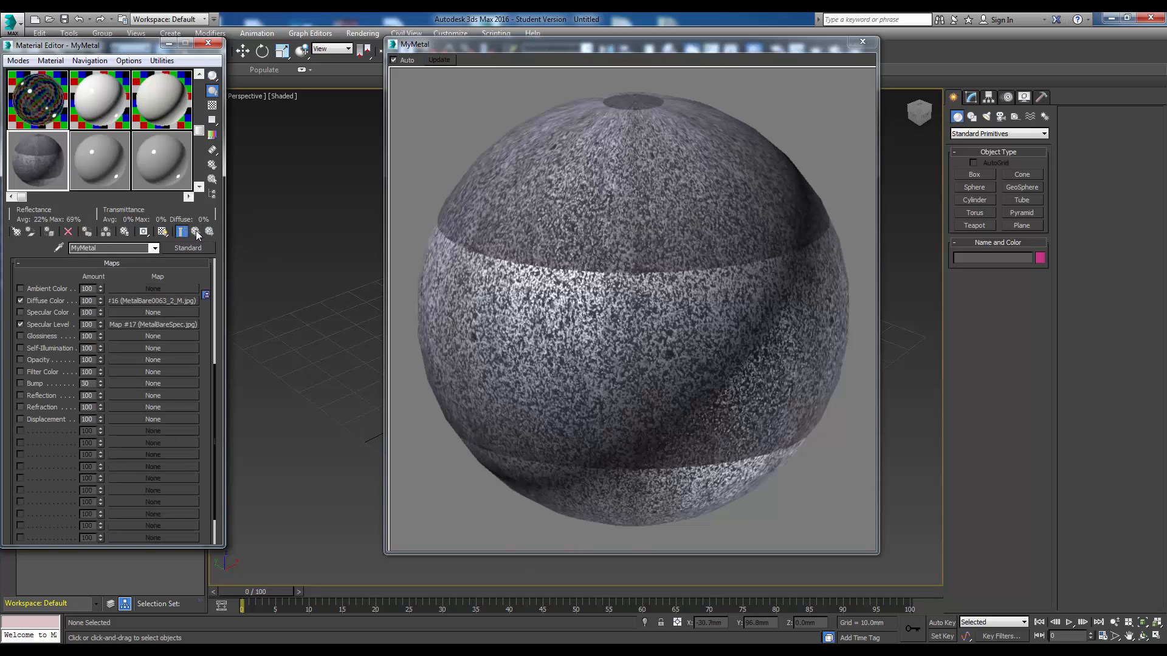
# Step: Switch the Specular Level map off and on to compare its effect on the enlarged preview, leaving it enabled
pyautogui.click(20, 324)
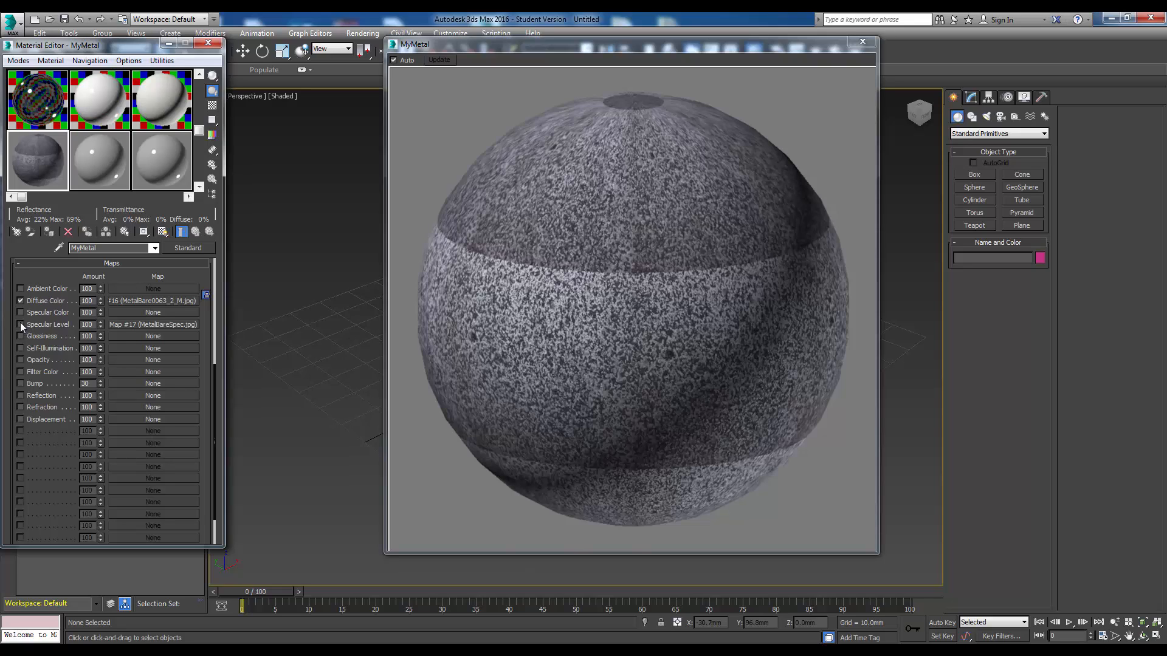
pyautogui.click(20, 324)
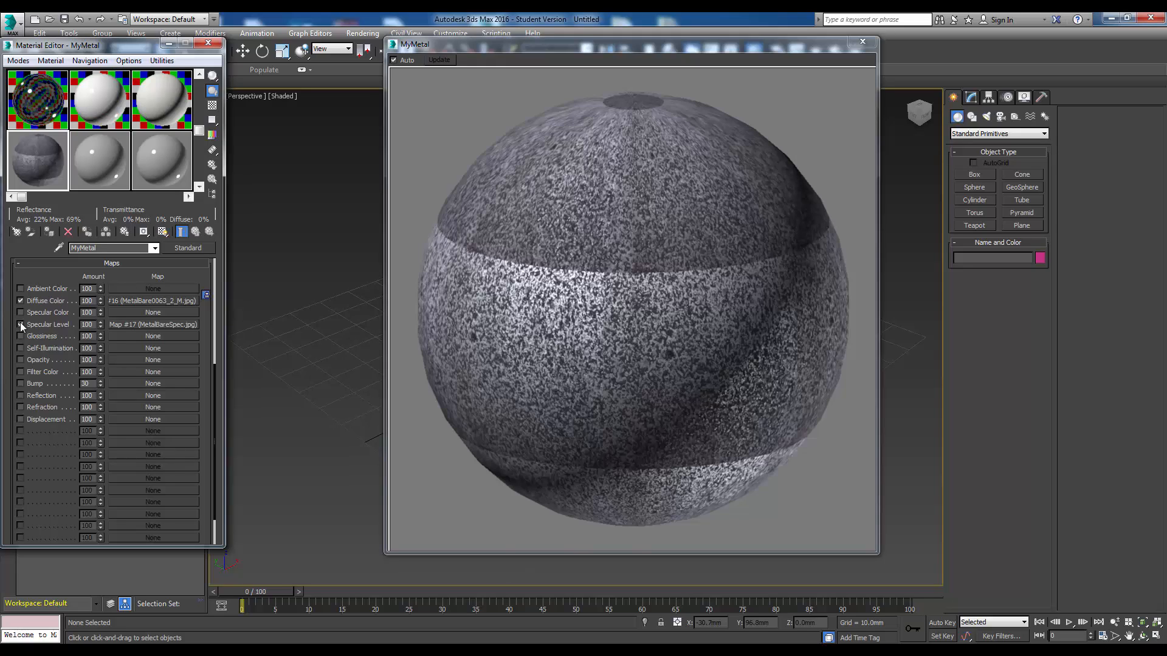
pyautogui.click(20, 323)
pyautogui.click(20, 324)
pyautogui.click(20, 324)
# Step: Assign MetalBareBump.jpg as a bitmap to MyMetal's Bump map and turn on showing the shaded material in the viewport
pyautogui.click(140, 382)
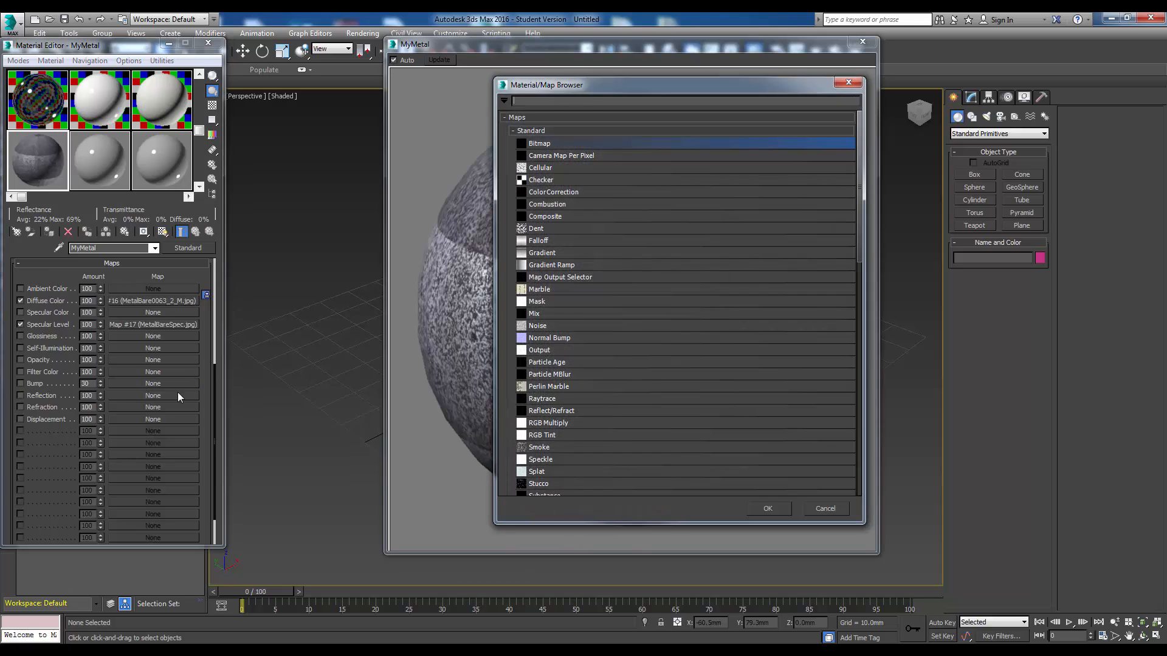
pyautogui.doubleClick(530, 148)
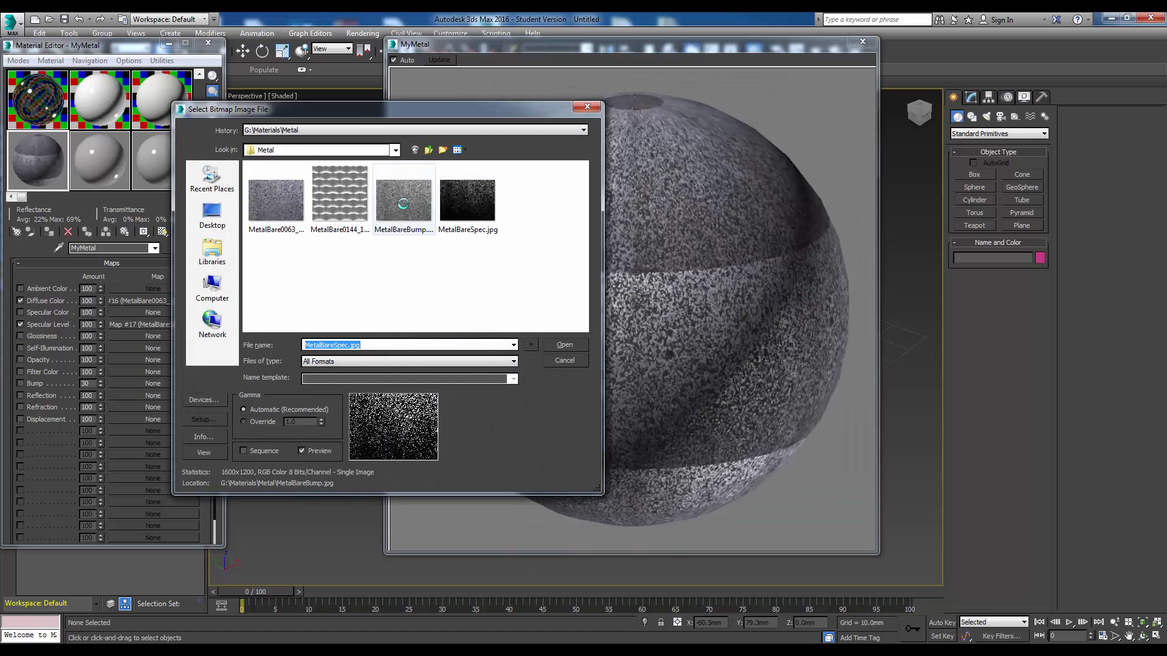
pyautogui.click(403, 204)
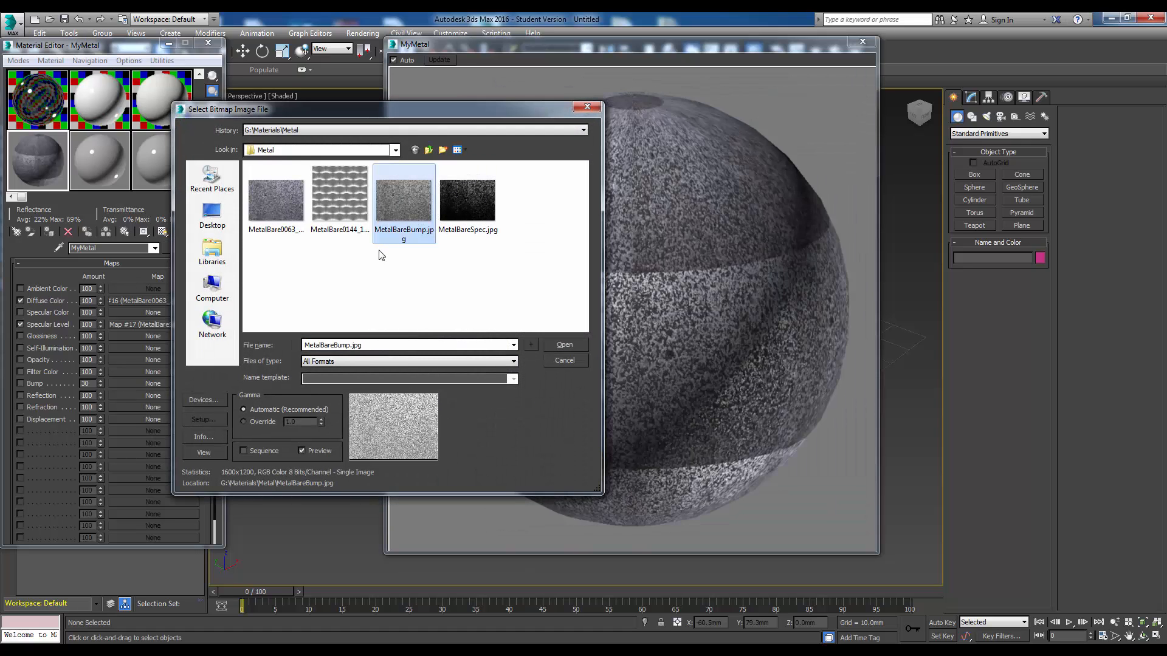
pyautogui.click(572, 345)
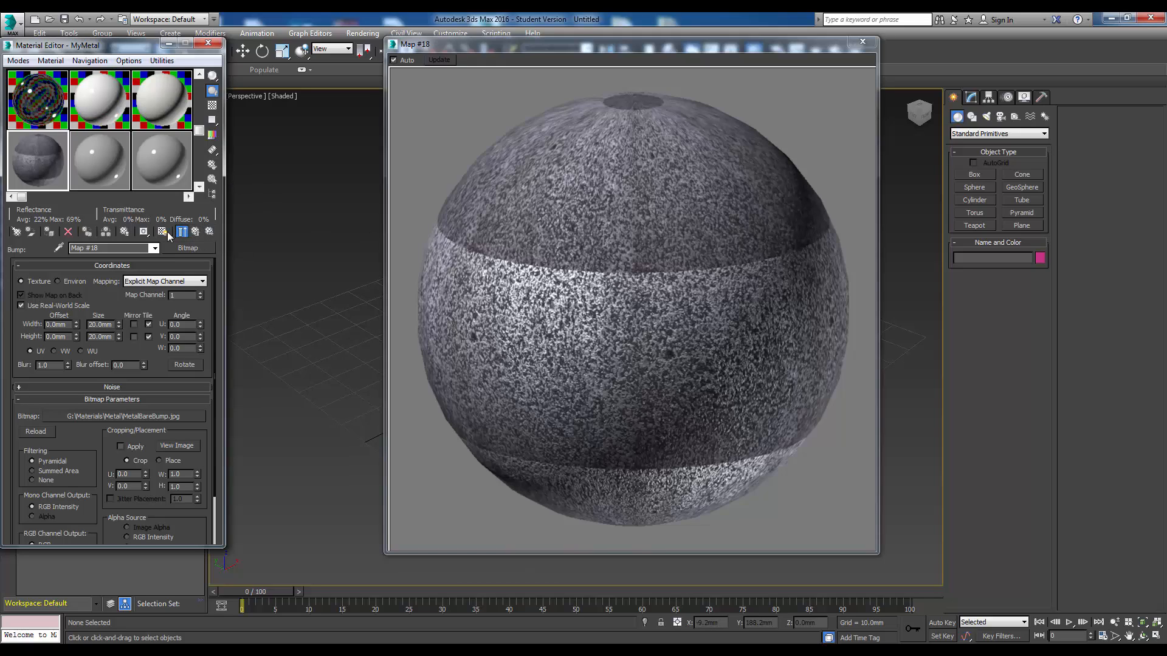
pyautogui.click(196, 231)
pyautogui.click(162, 231)
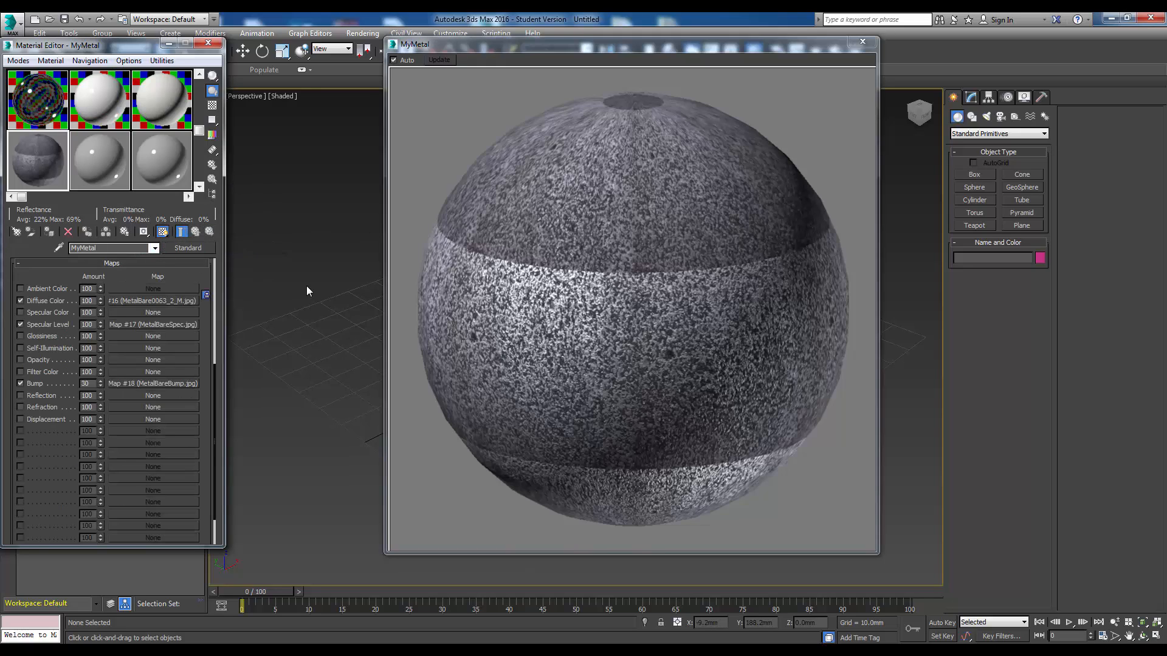
# Step: Switch the Bump and Specular Level maps off and on in turn to compare their effects, leaving both enabled
pyautogui.click(20, 384)
pyautogui.click(21, 383)
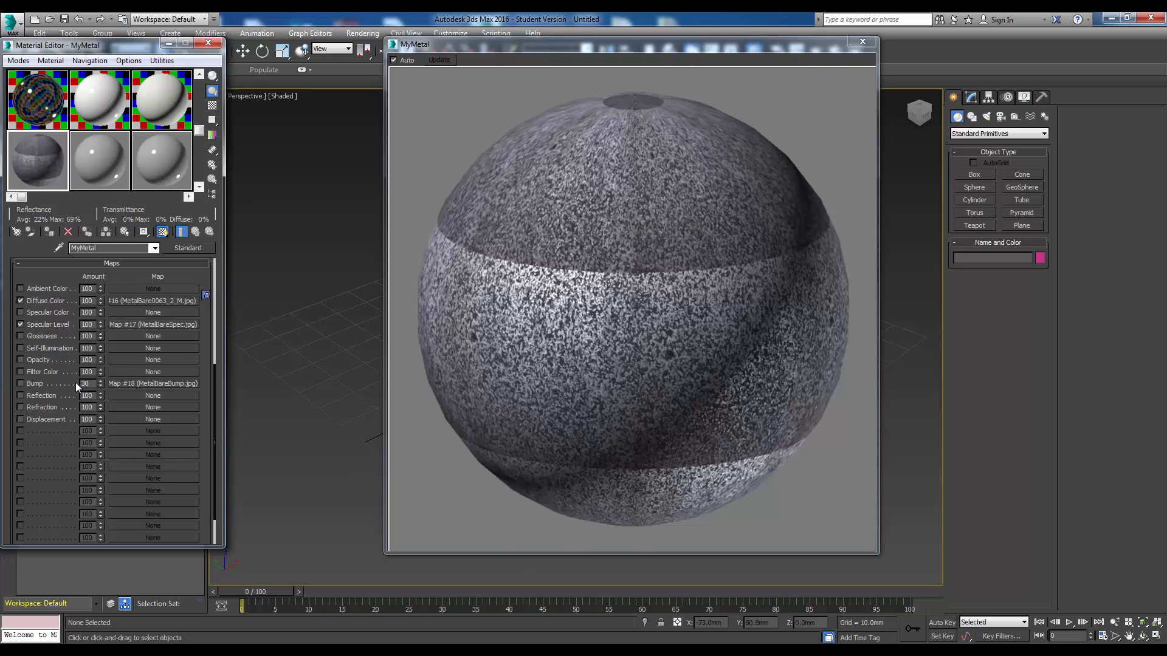
pyautogui.click(21, 384)
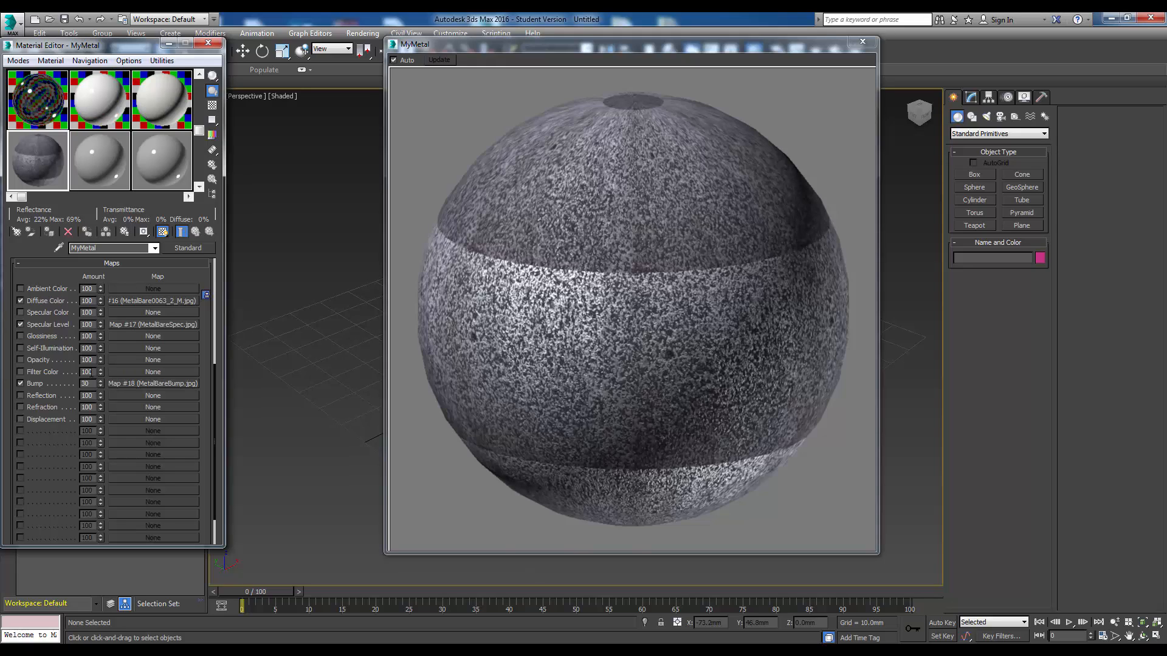
pyautogui.click(20, 324)
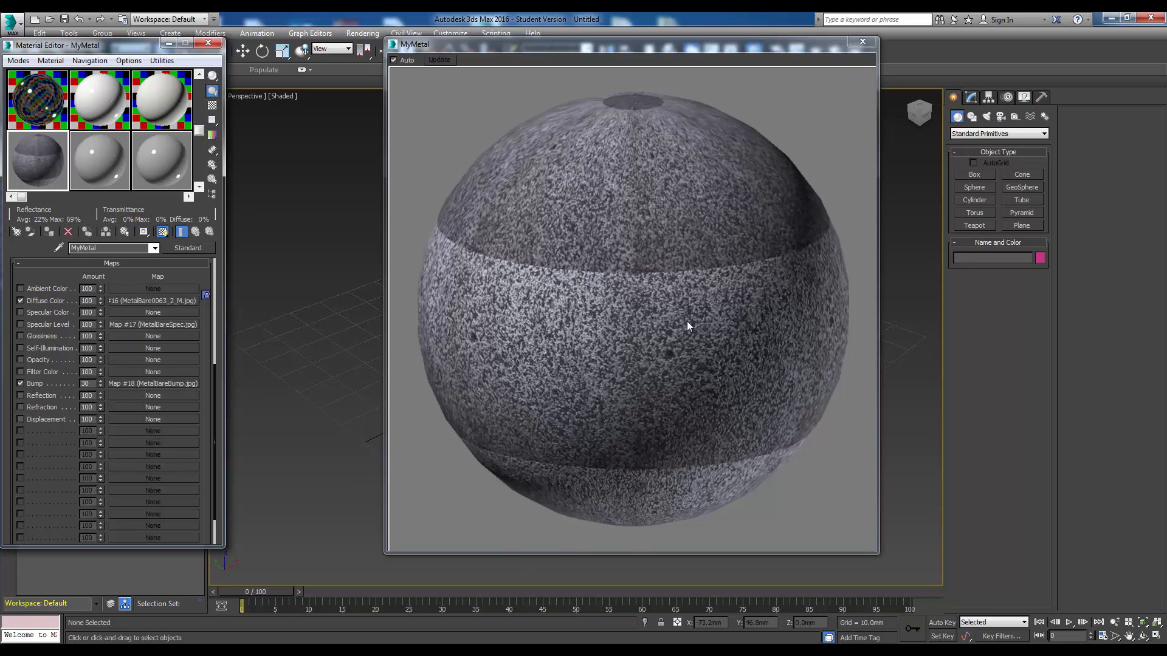
pyautogui.click(20, 325)
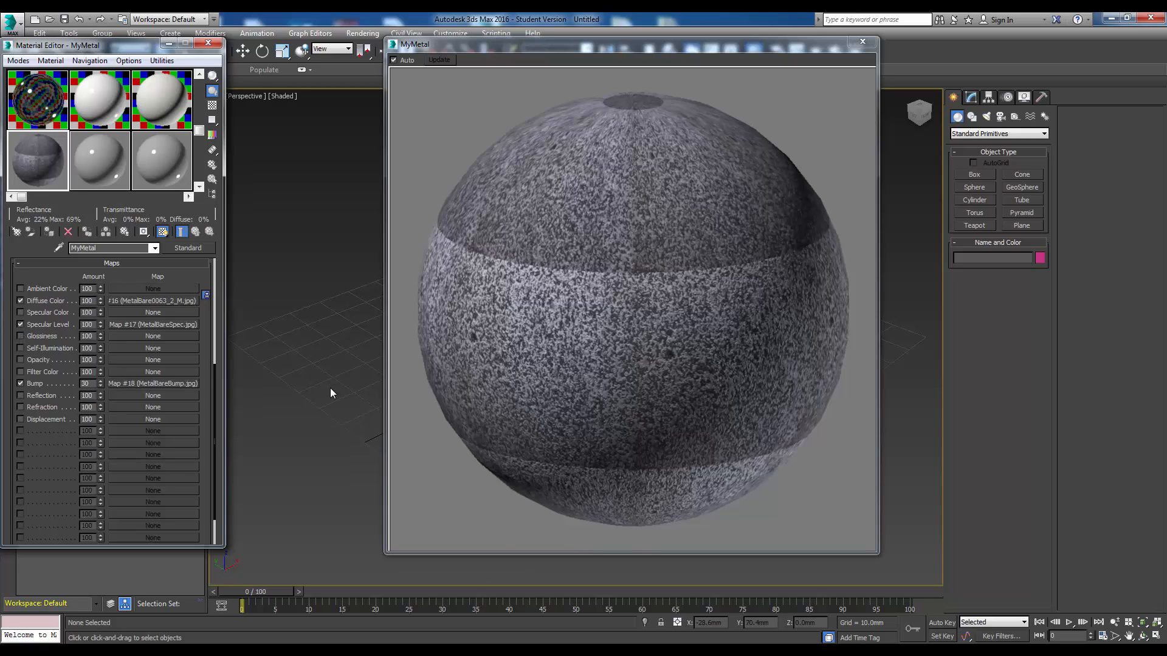